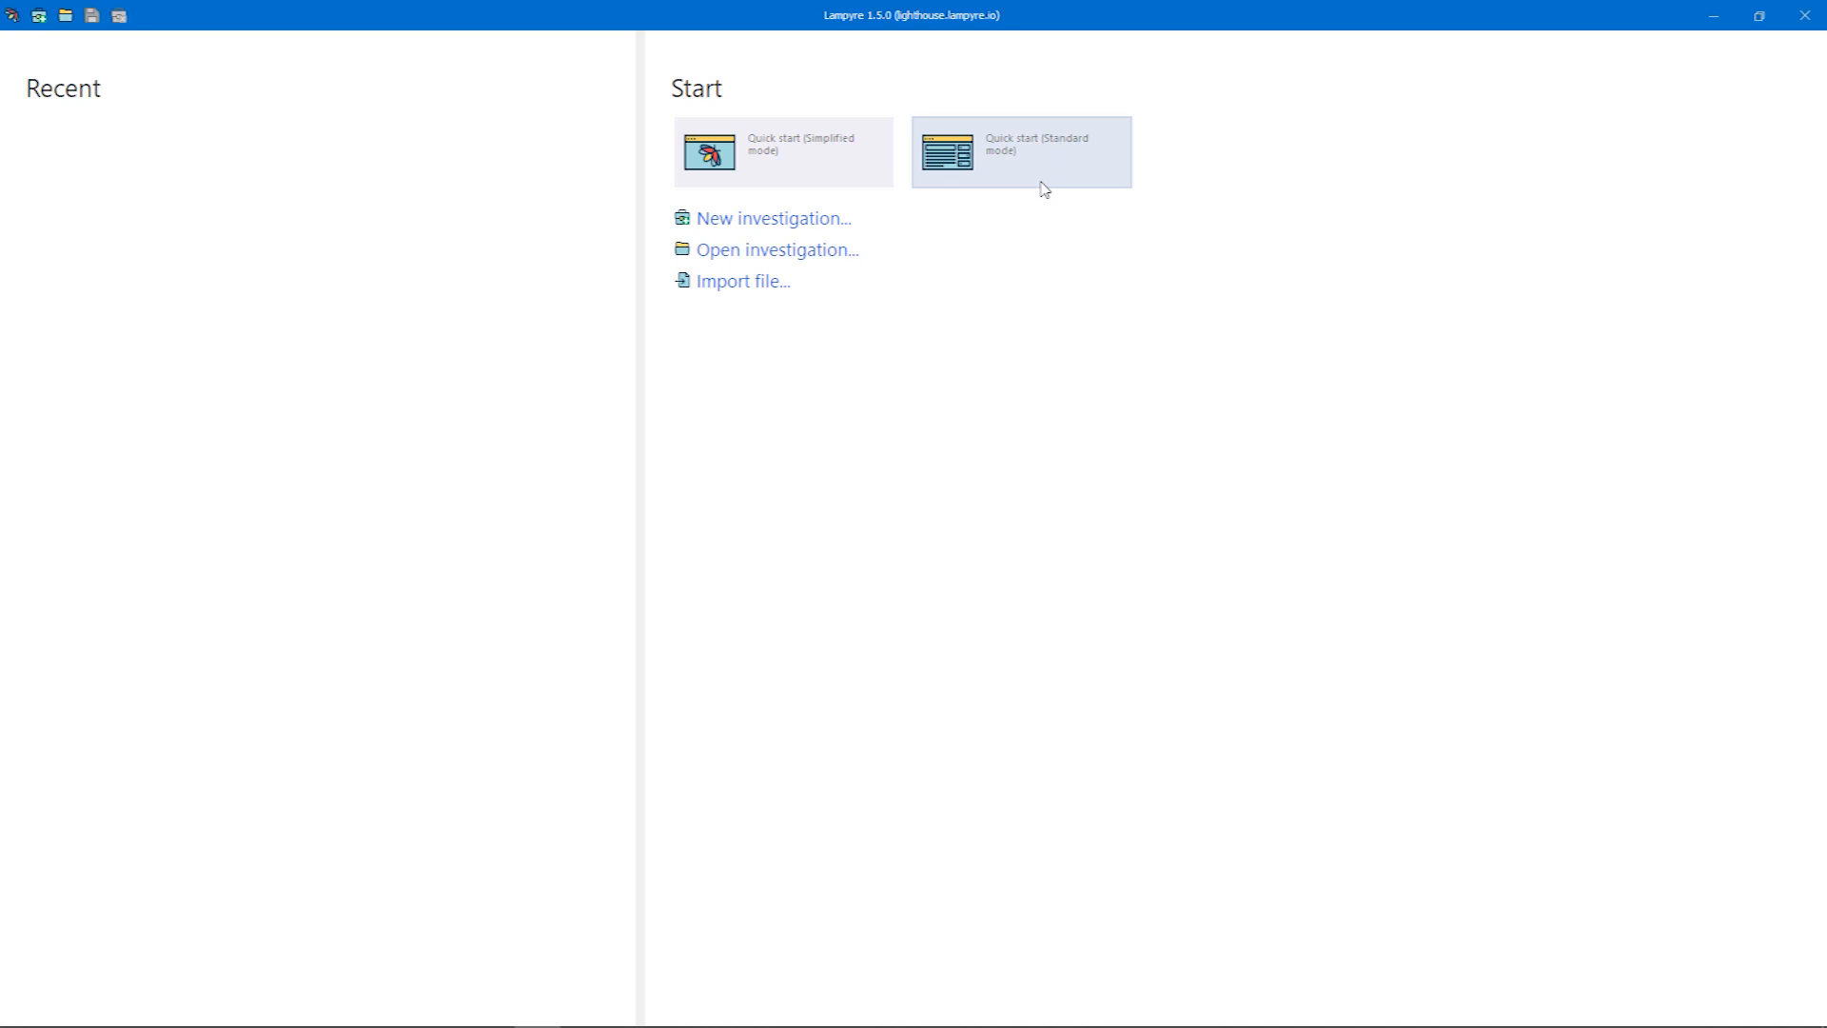
Start a simplified-mode investigation and run a Lampyrise search of type Email for the subject's e-mail address
click(860, 171)
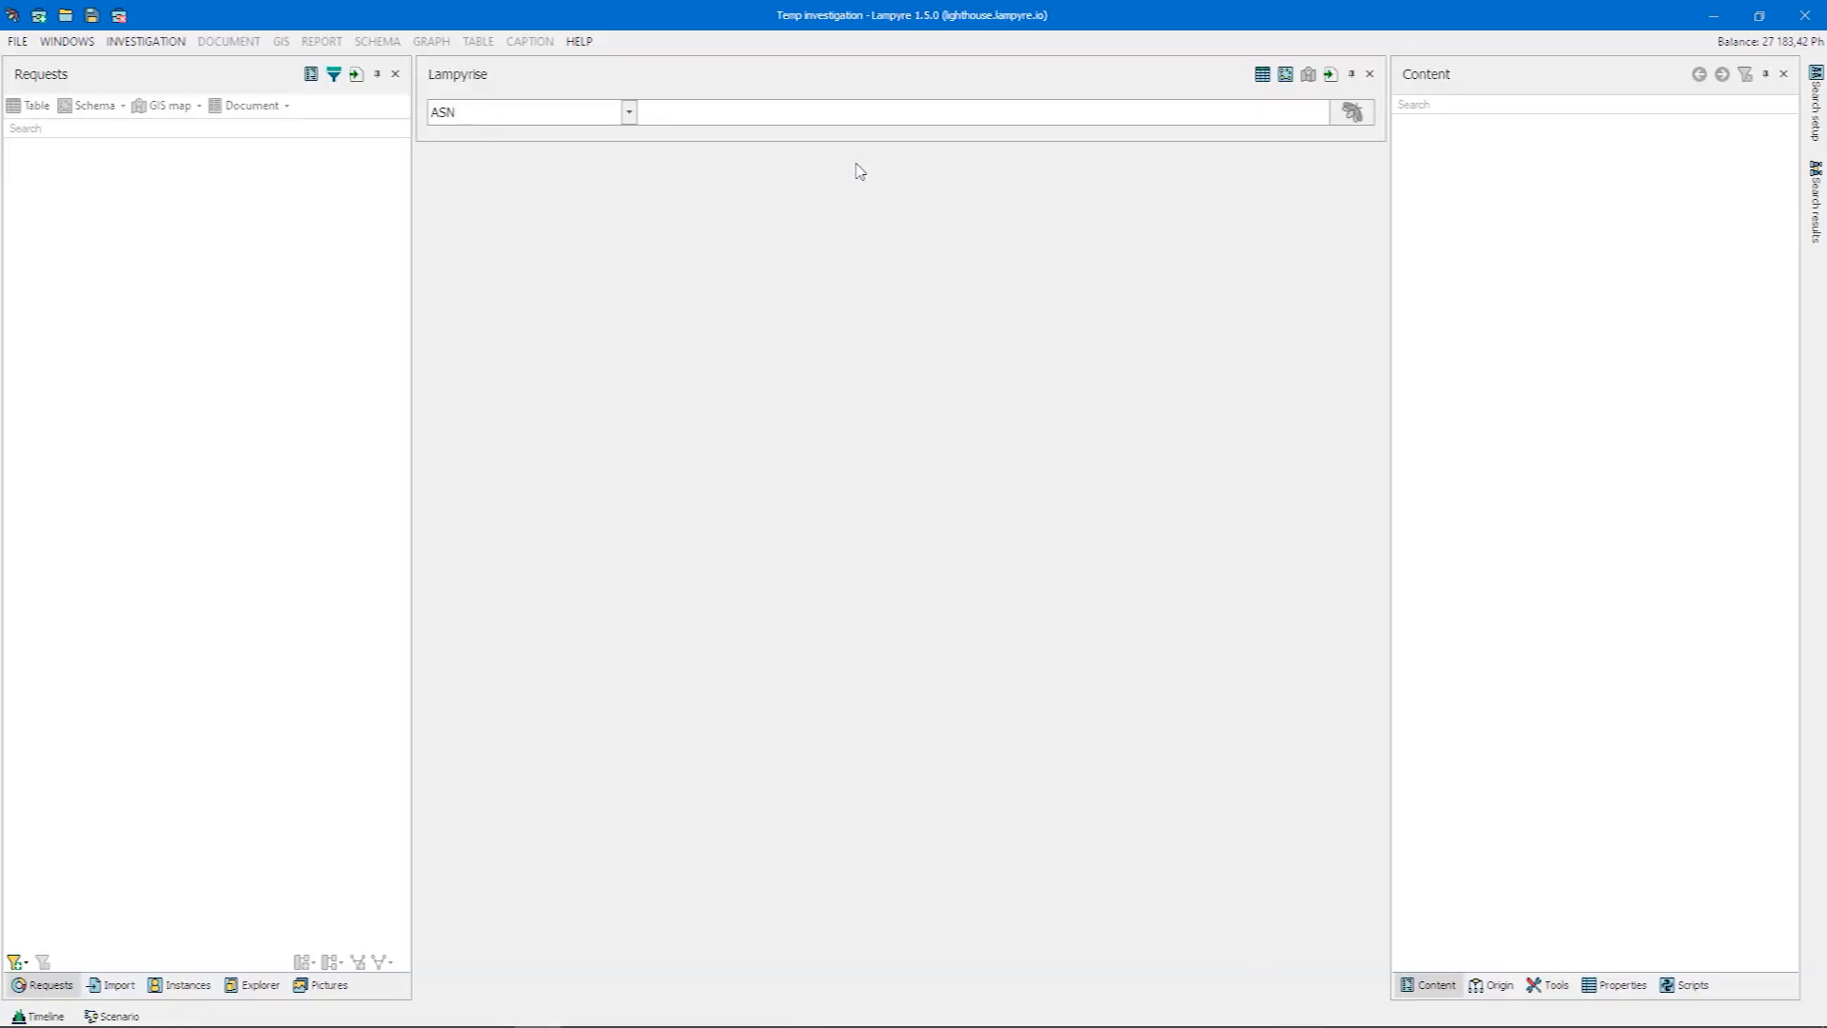
click(628, 113)
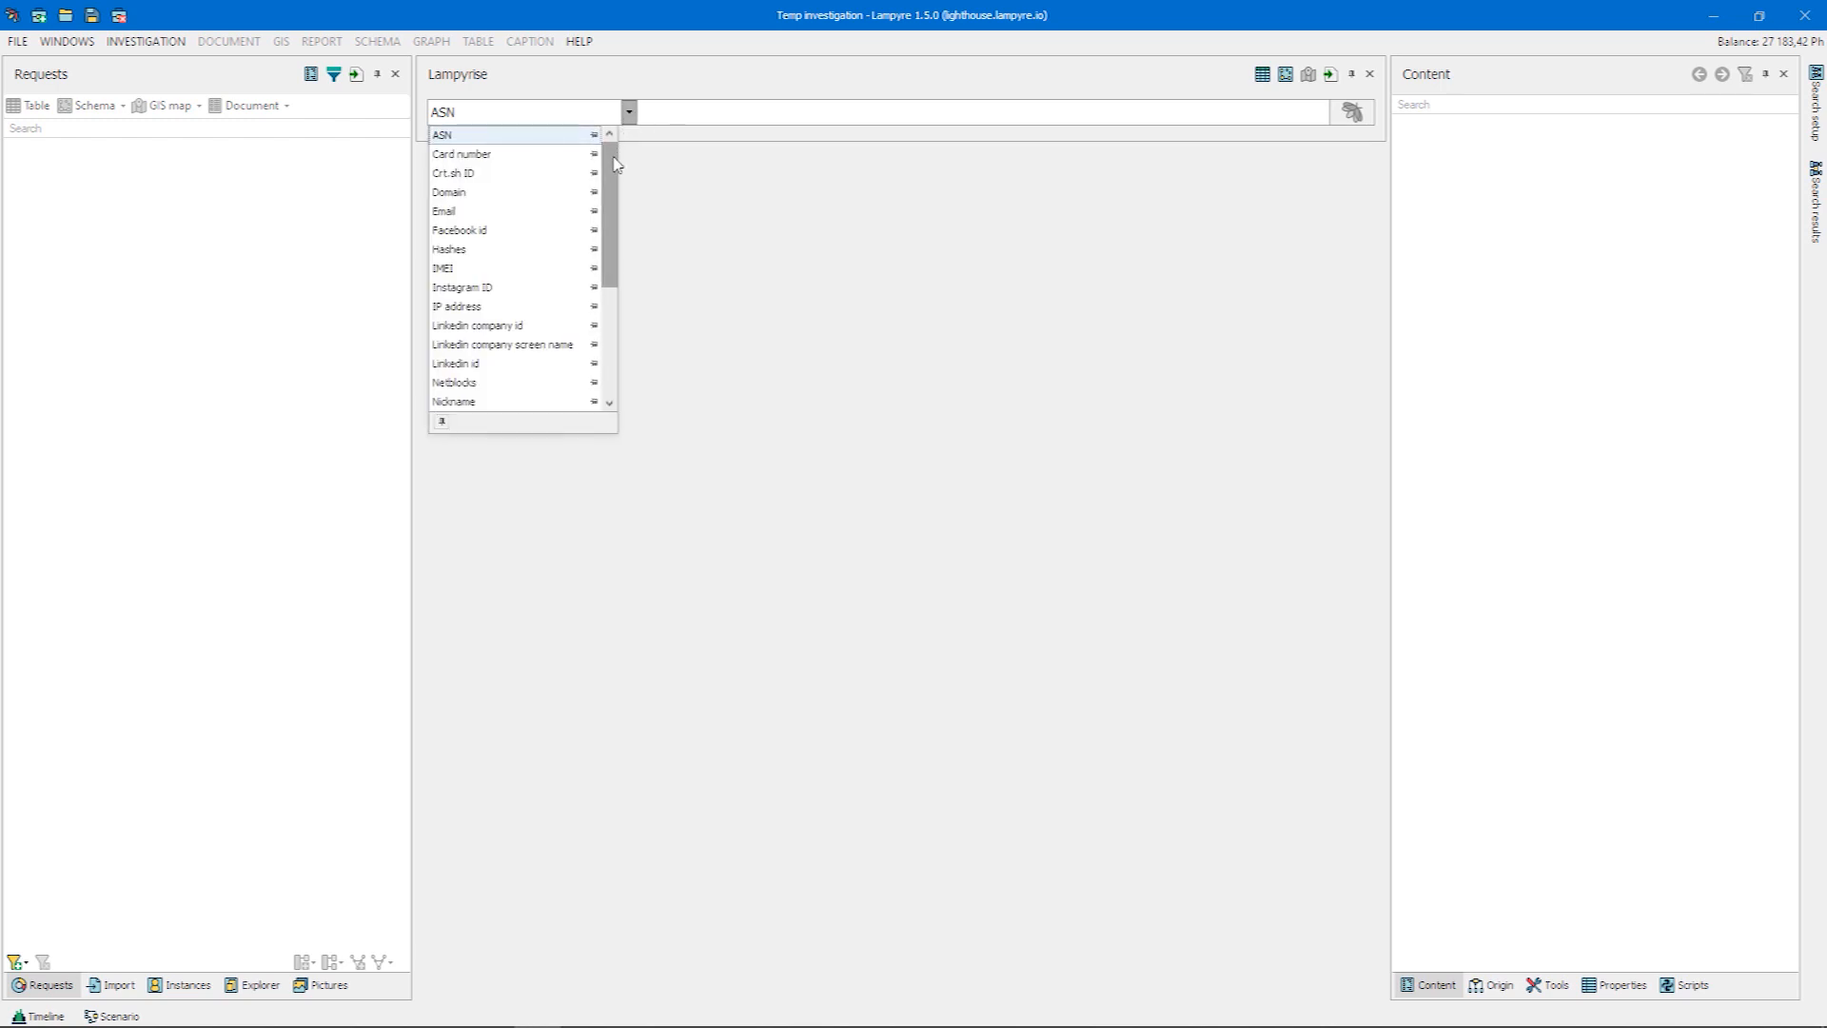
scroll(614, 188, down, 1)
mouse_move(615, 188)
mouse_down()
mouse_move(613, 282)
mouse_move(610, 187)
mouse_up()
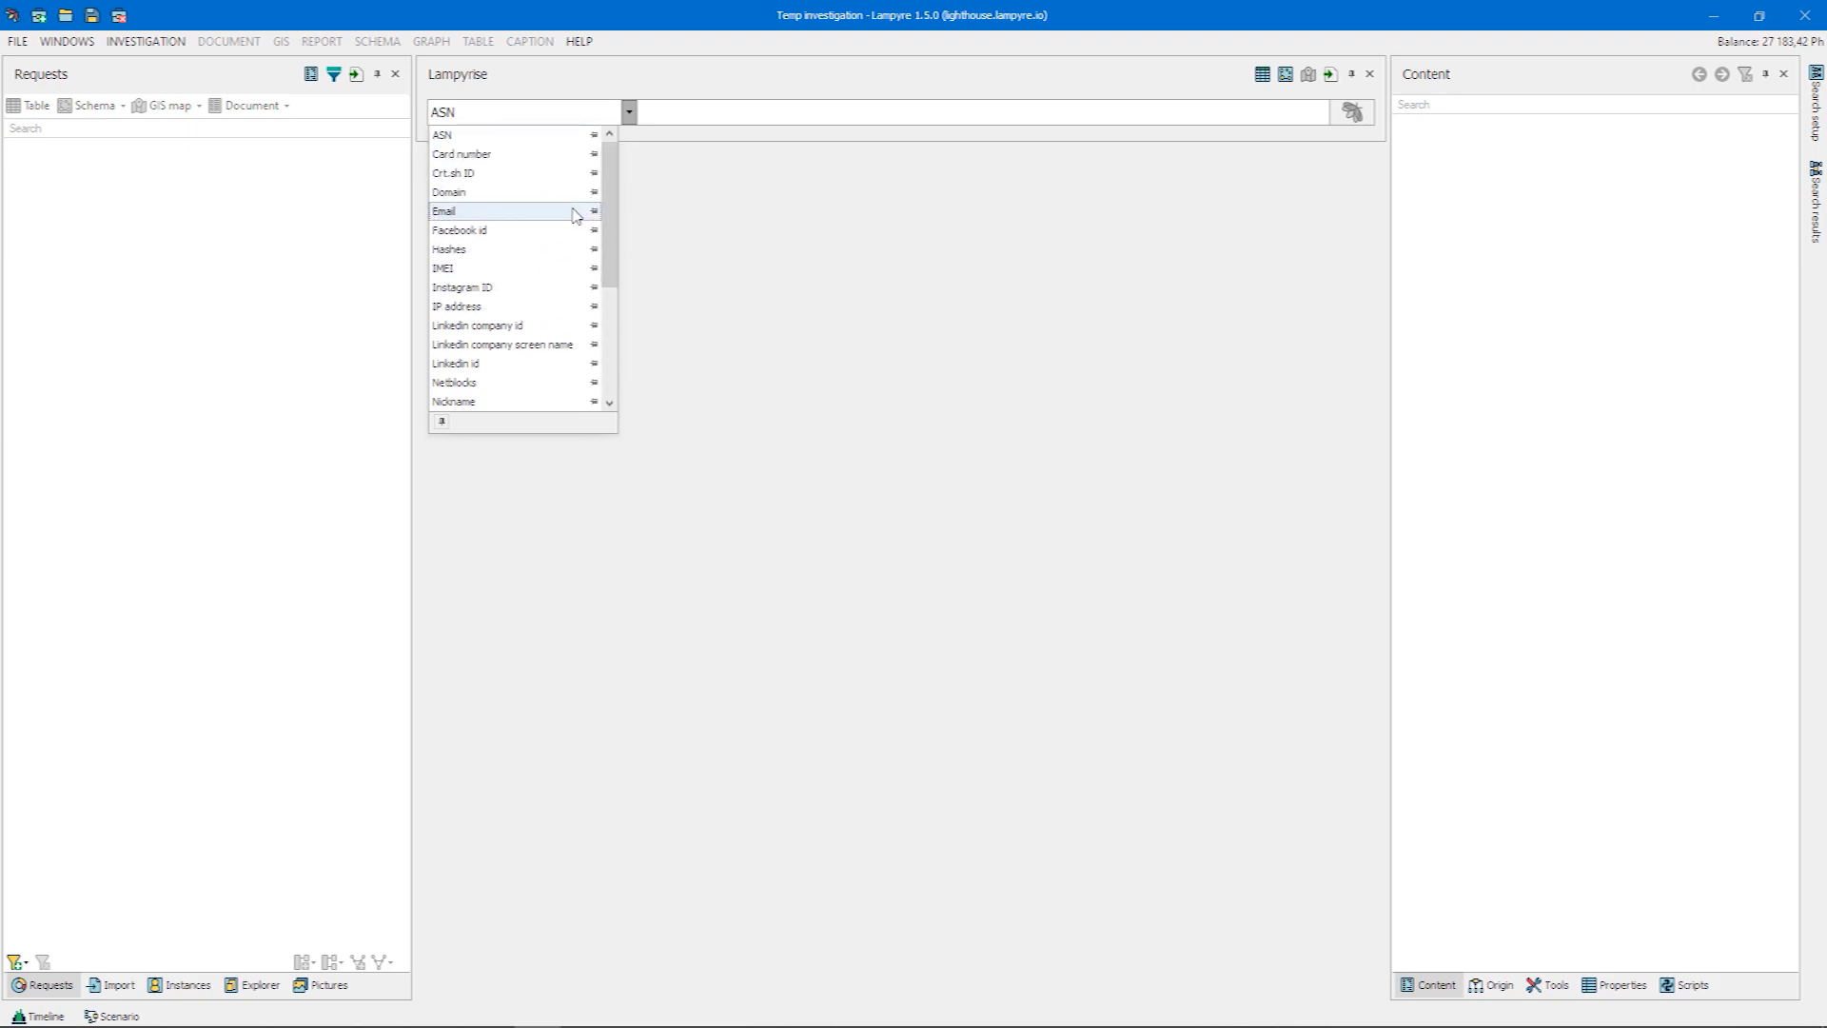
click(578, 210)
click(758, 111)
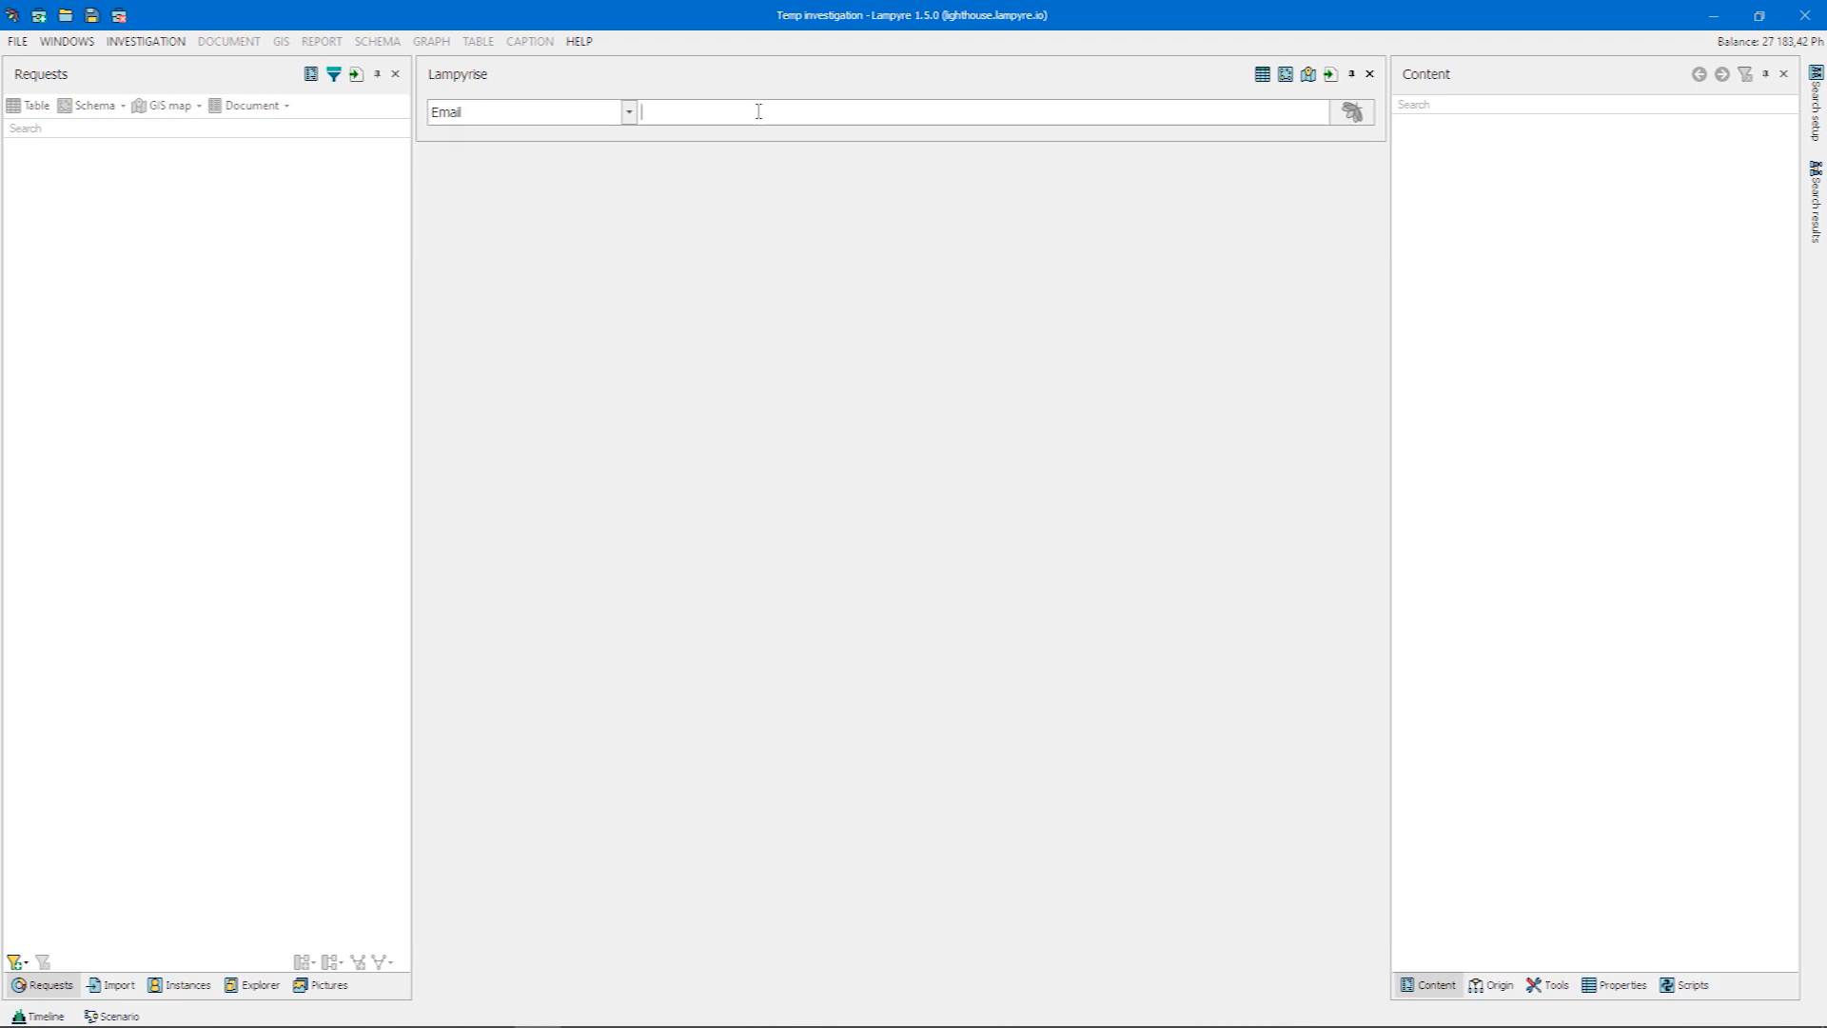
click(1342, 114)
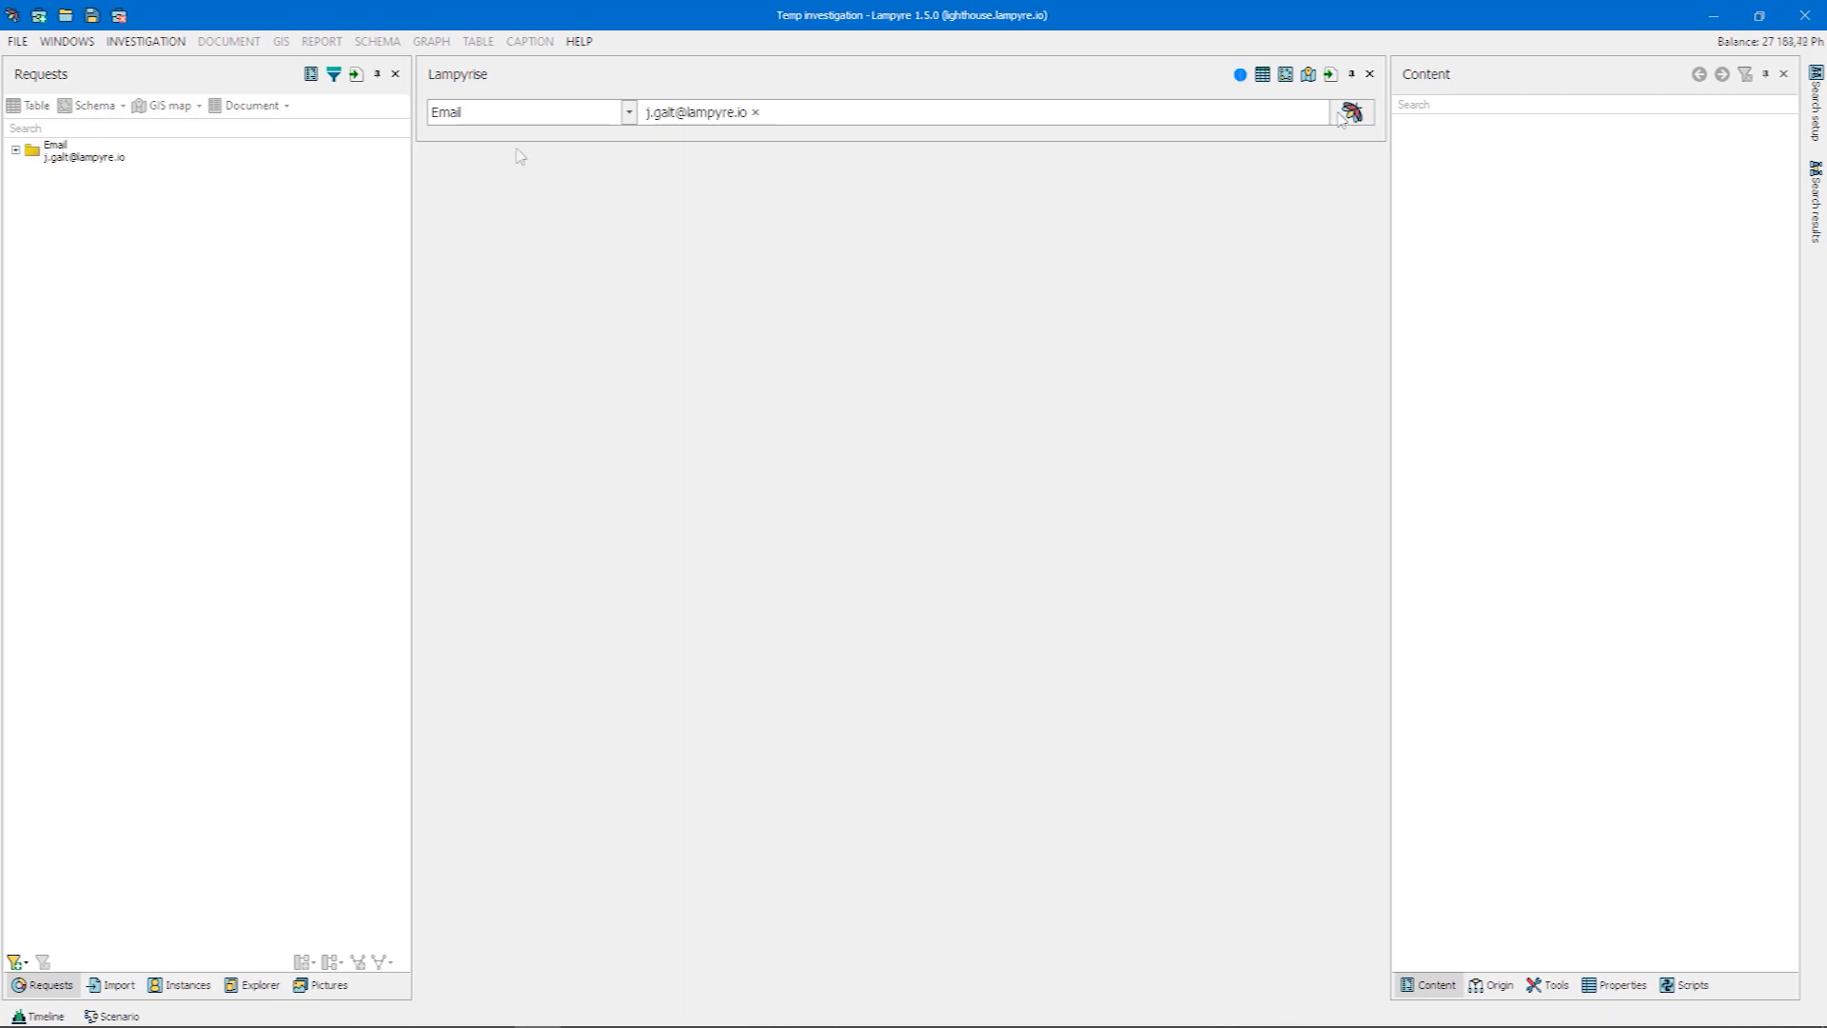
Show the List of requests window in the workspace
click(66, 41)
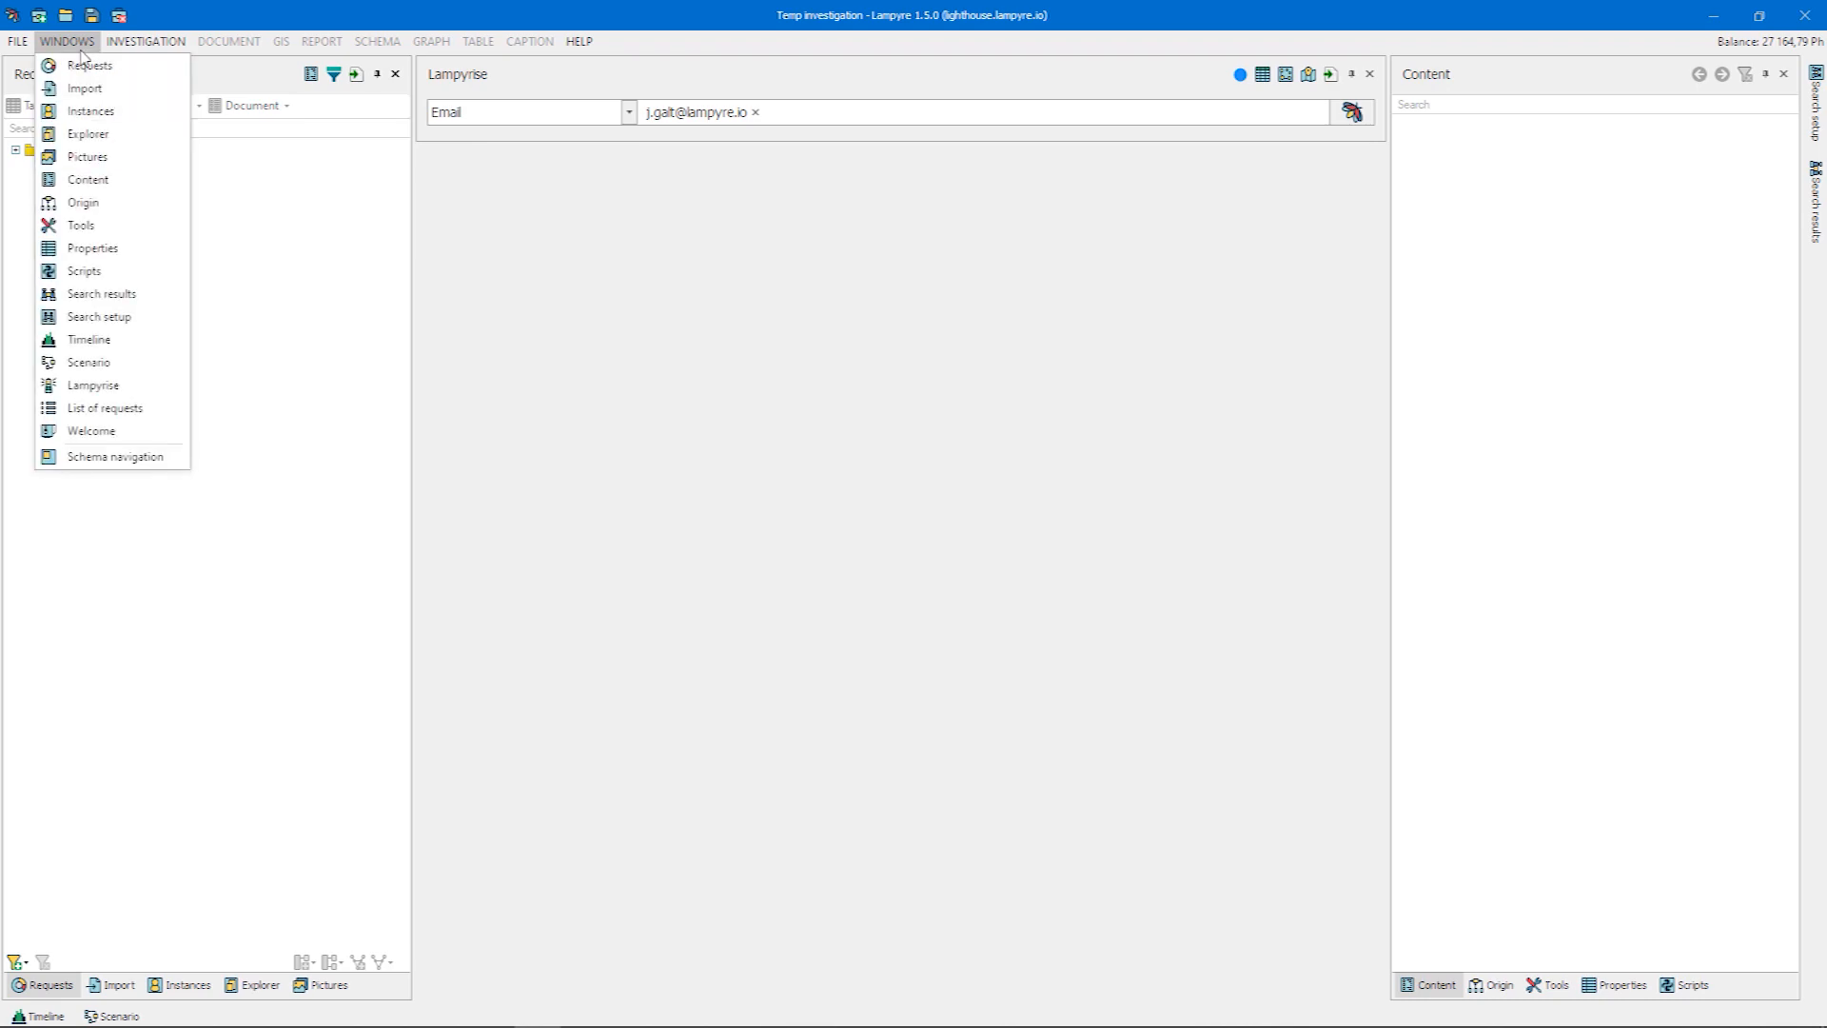
click(159, 409)
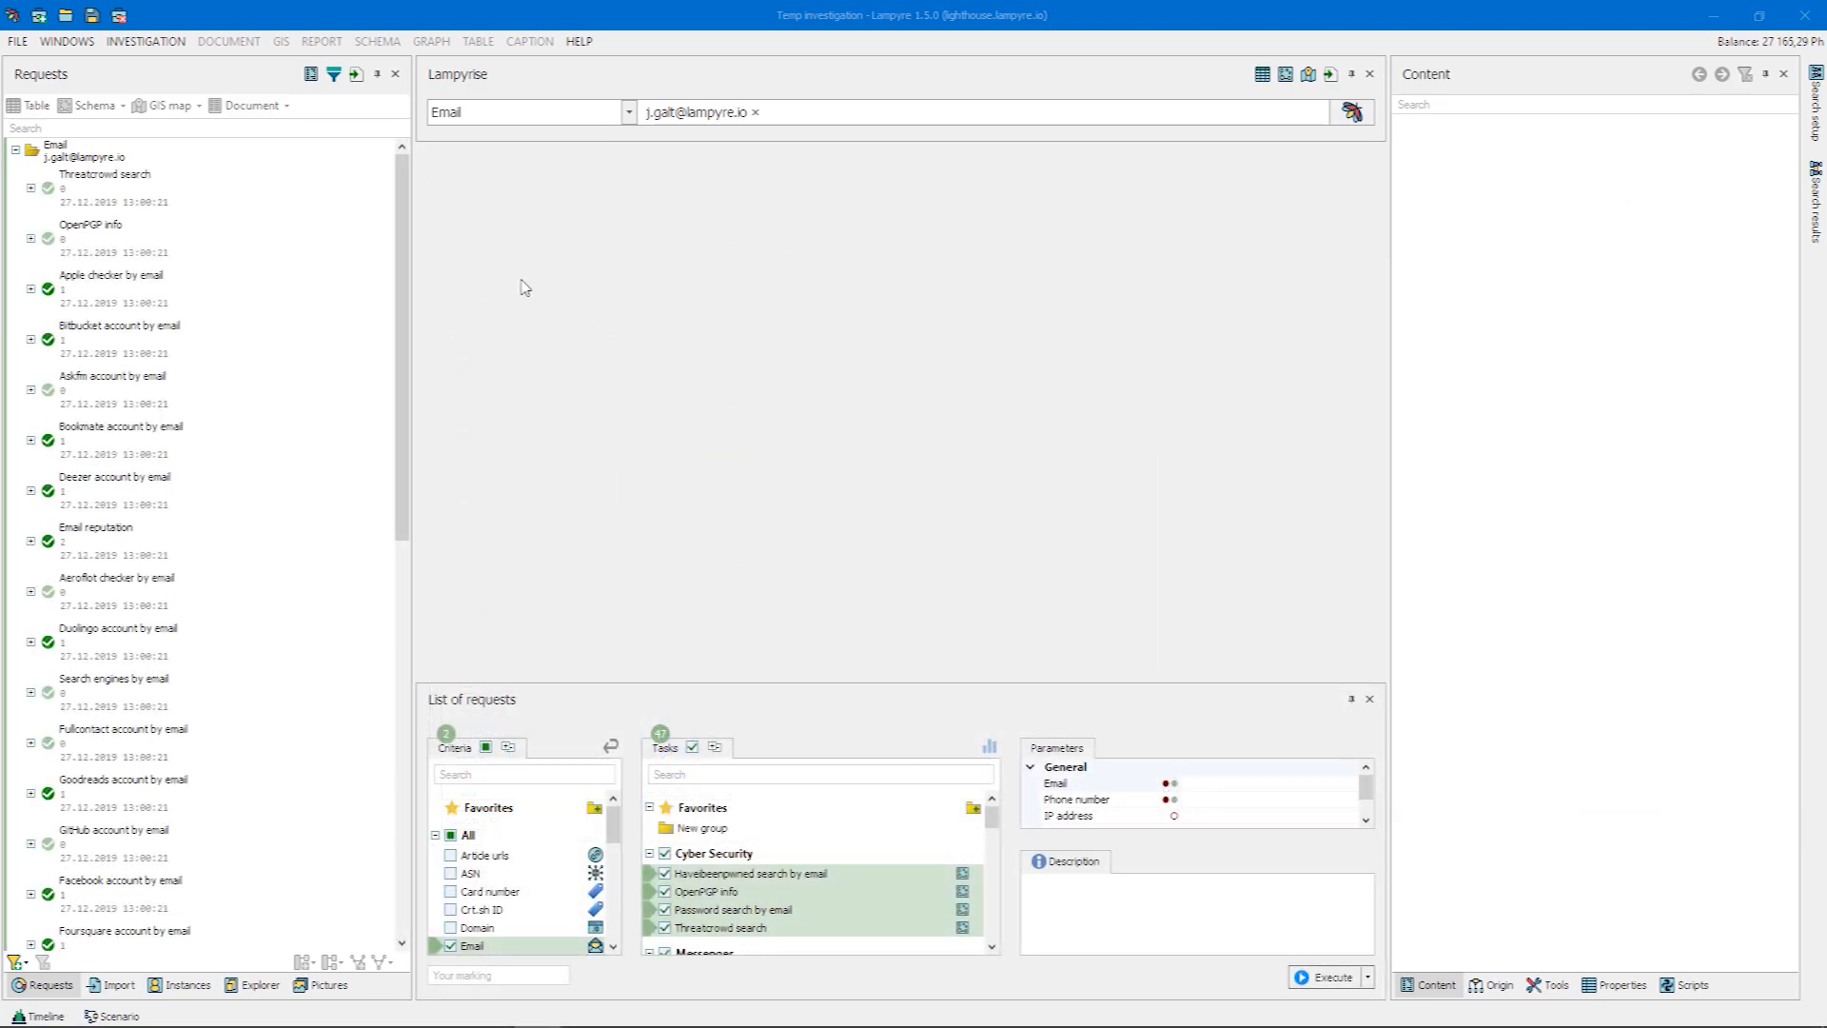
click(24, 44)
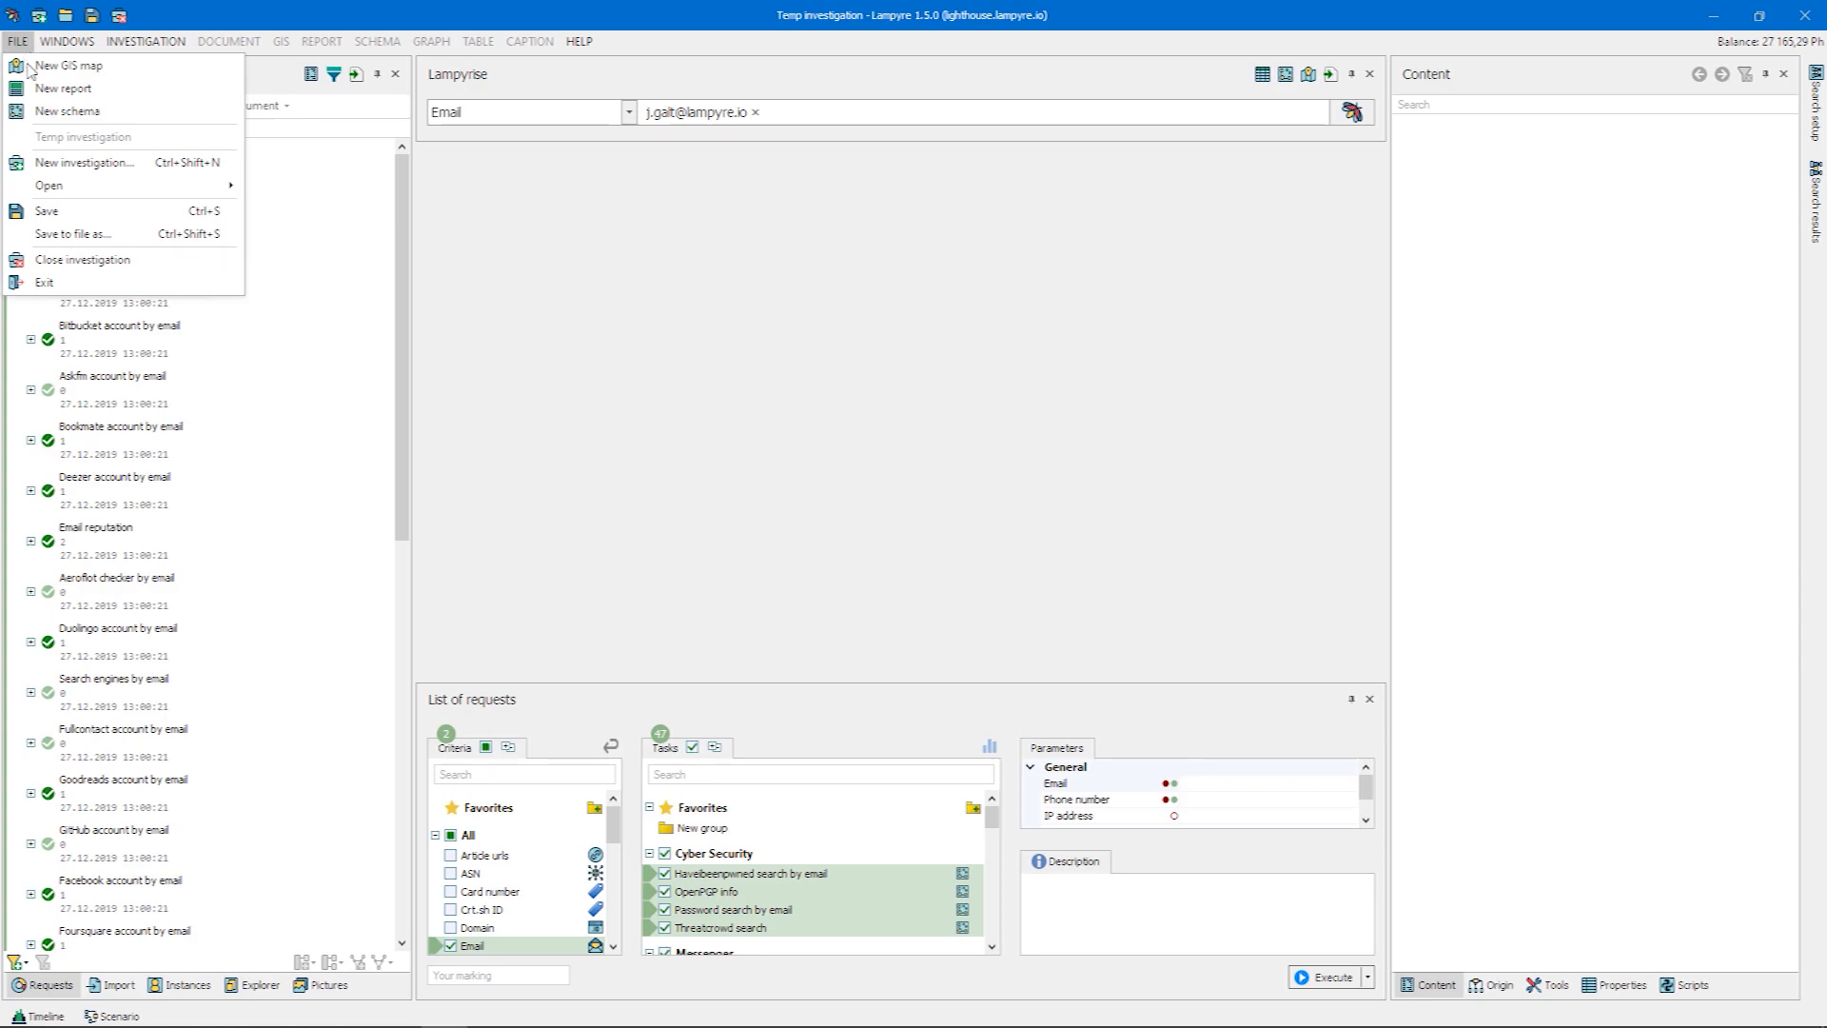
click(88, 211)
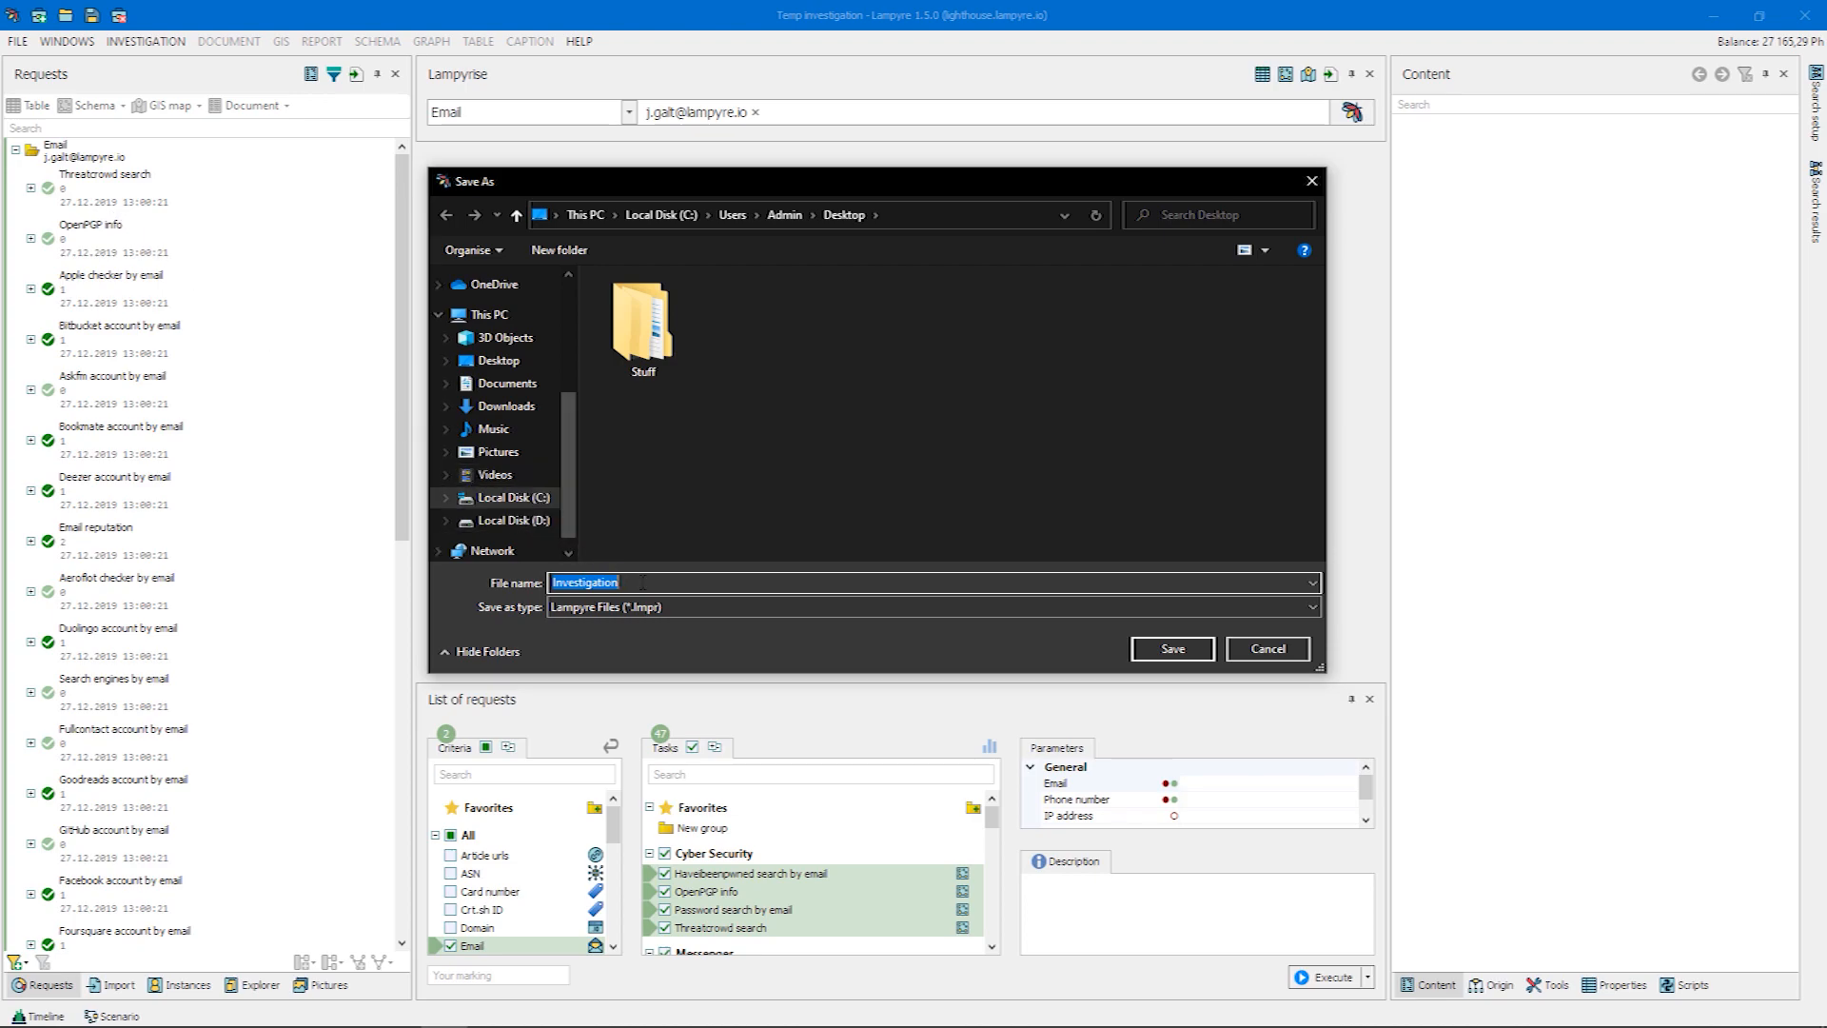
text(JohnGalt)
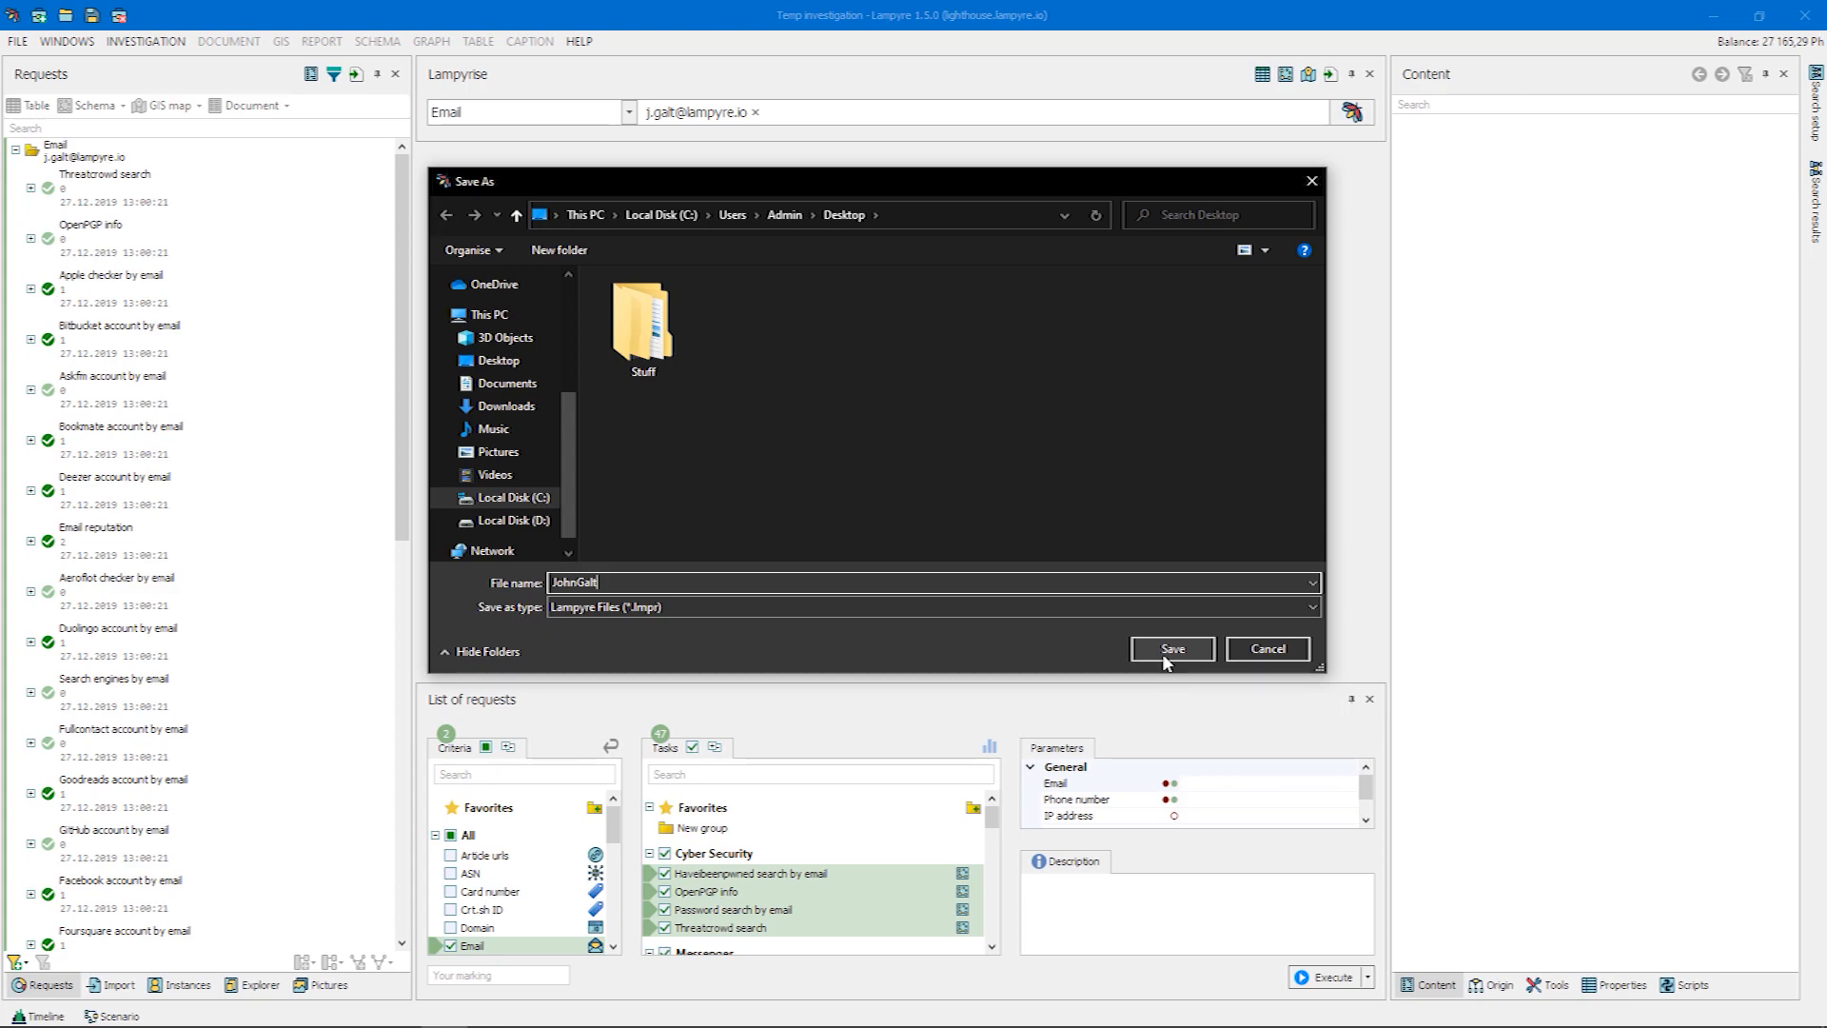
click(1230, 651)
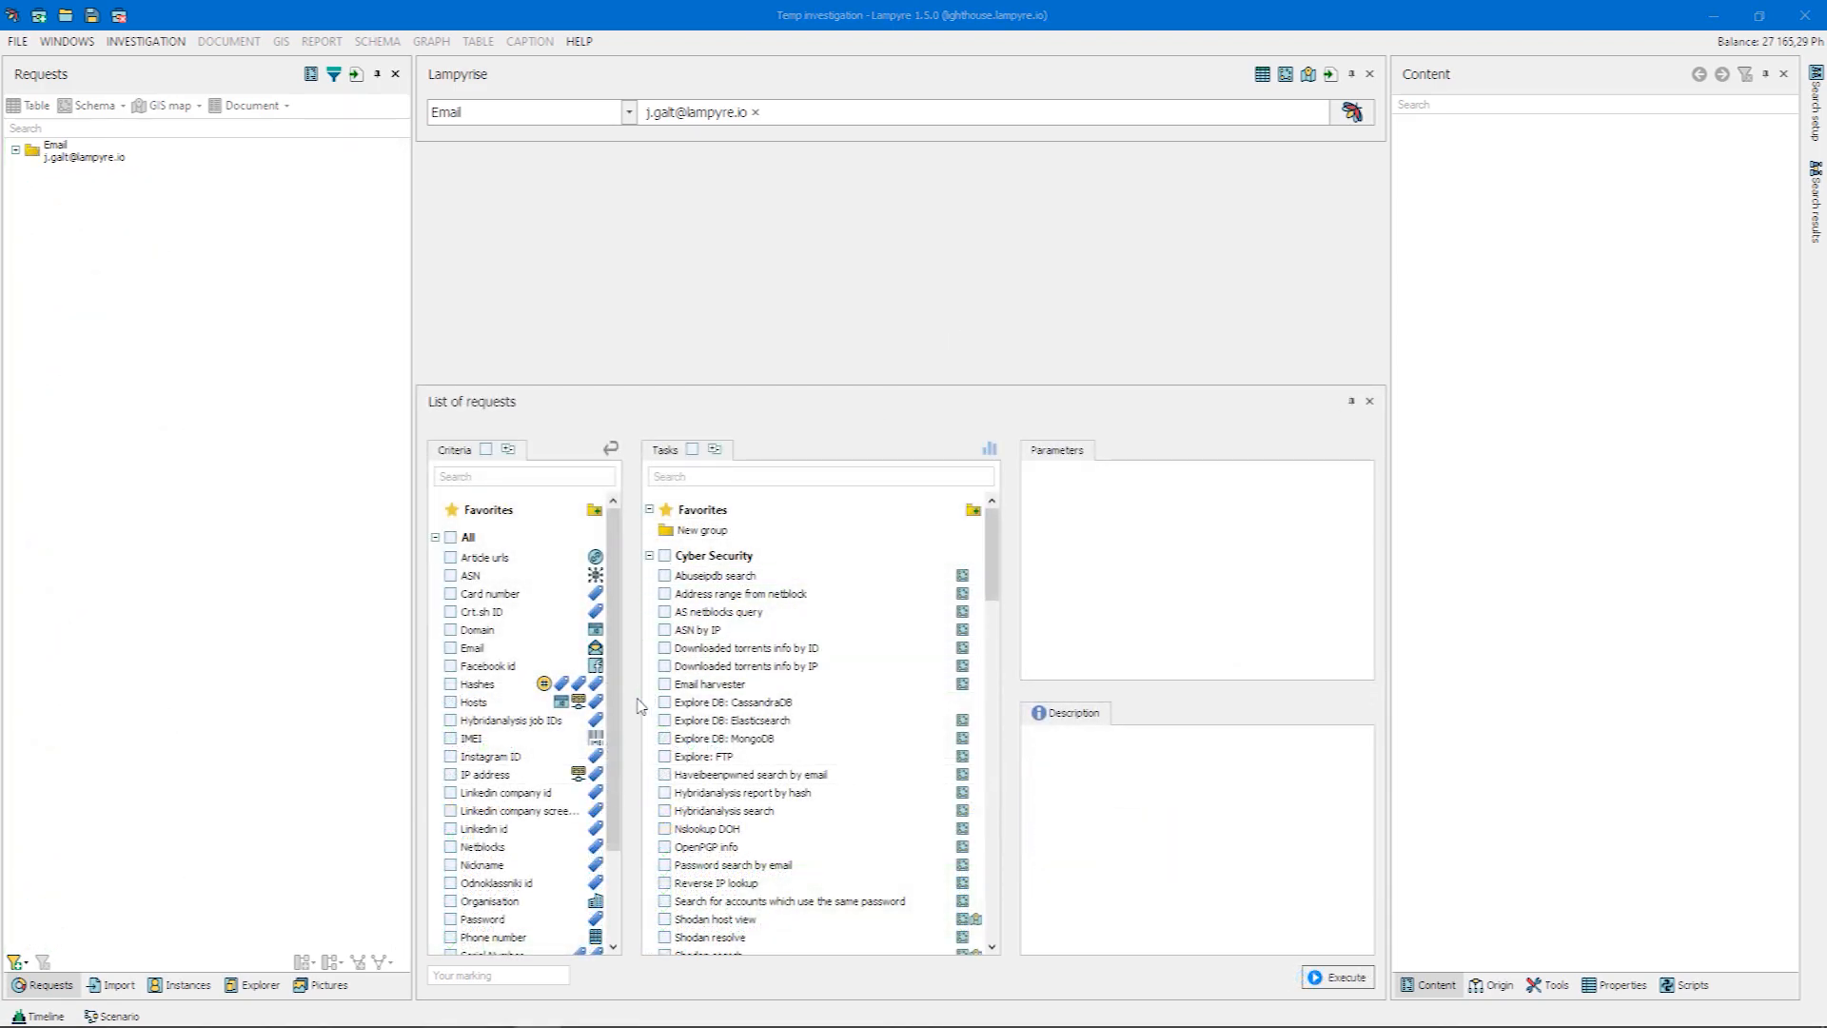
Run all tasks available for the Phone number criterion in the List of requests, using the subject's phone number
drag(614, 733, 619, 810)
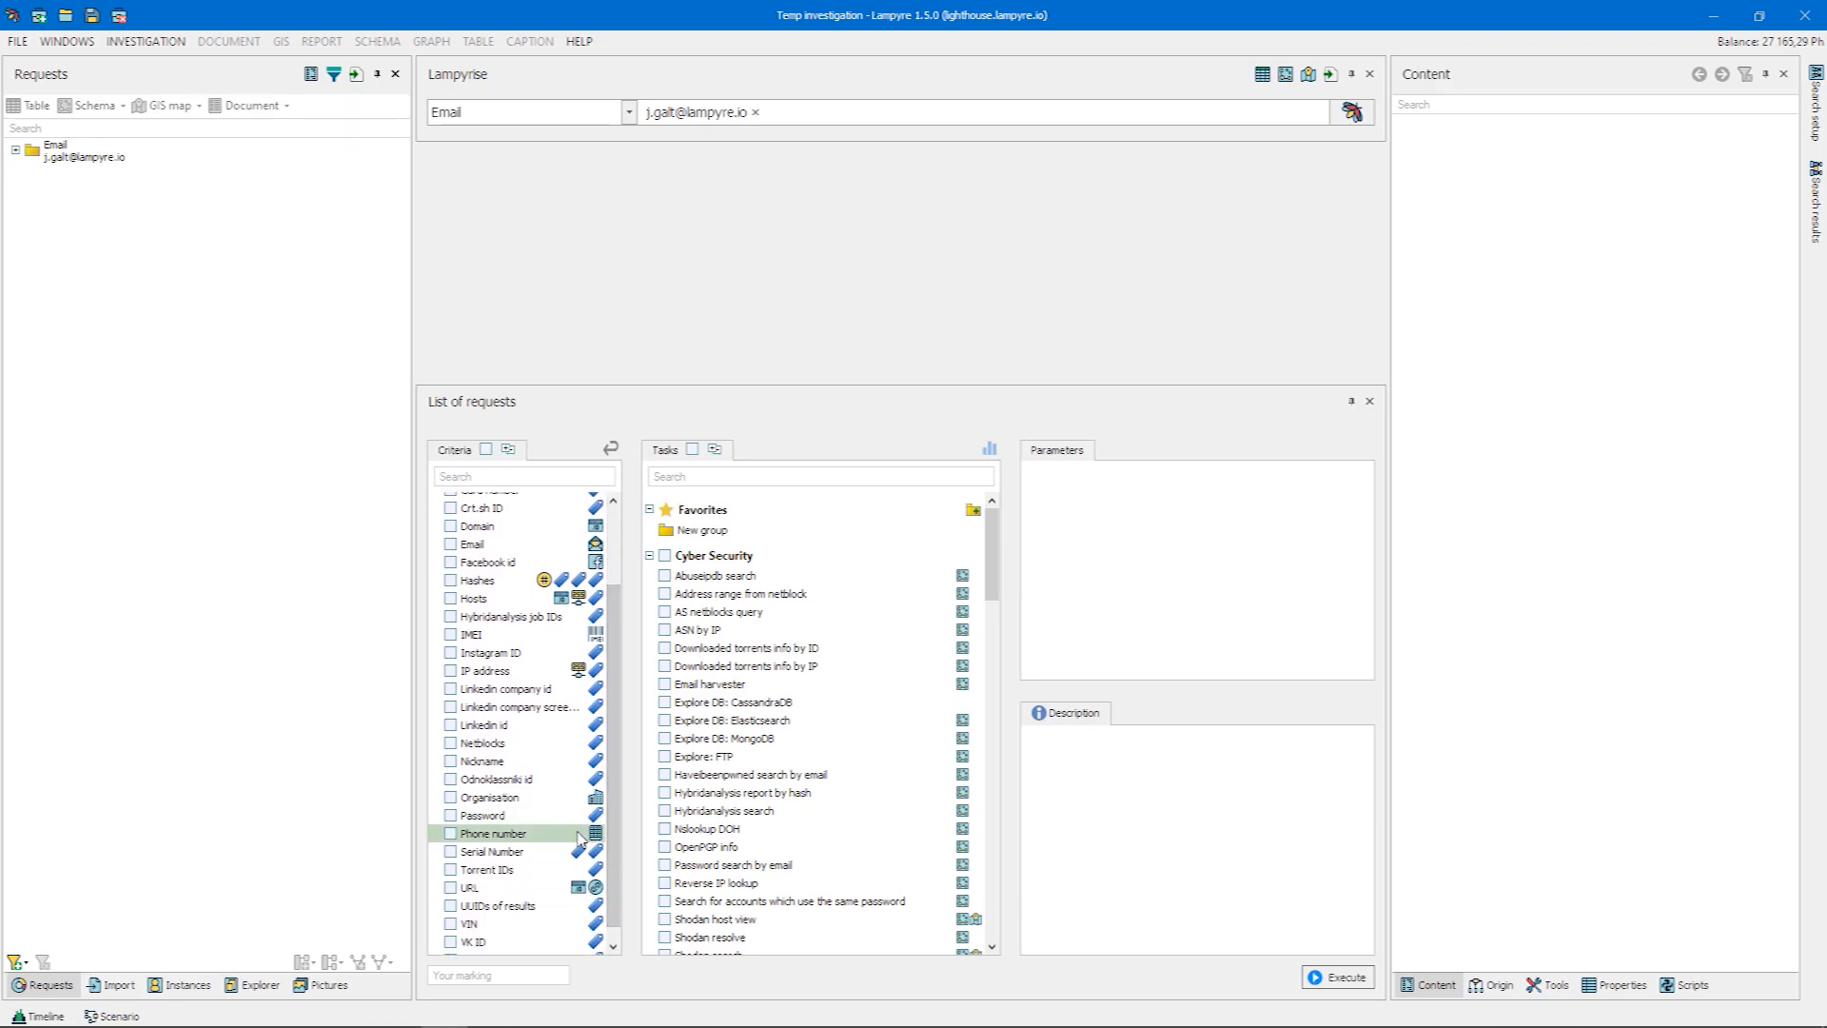
click(580, 837)
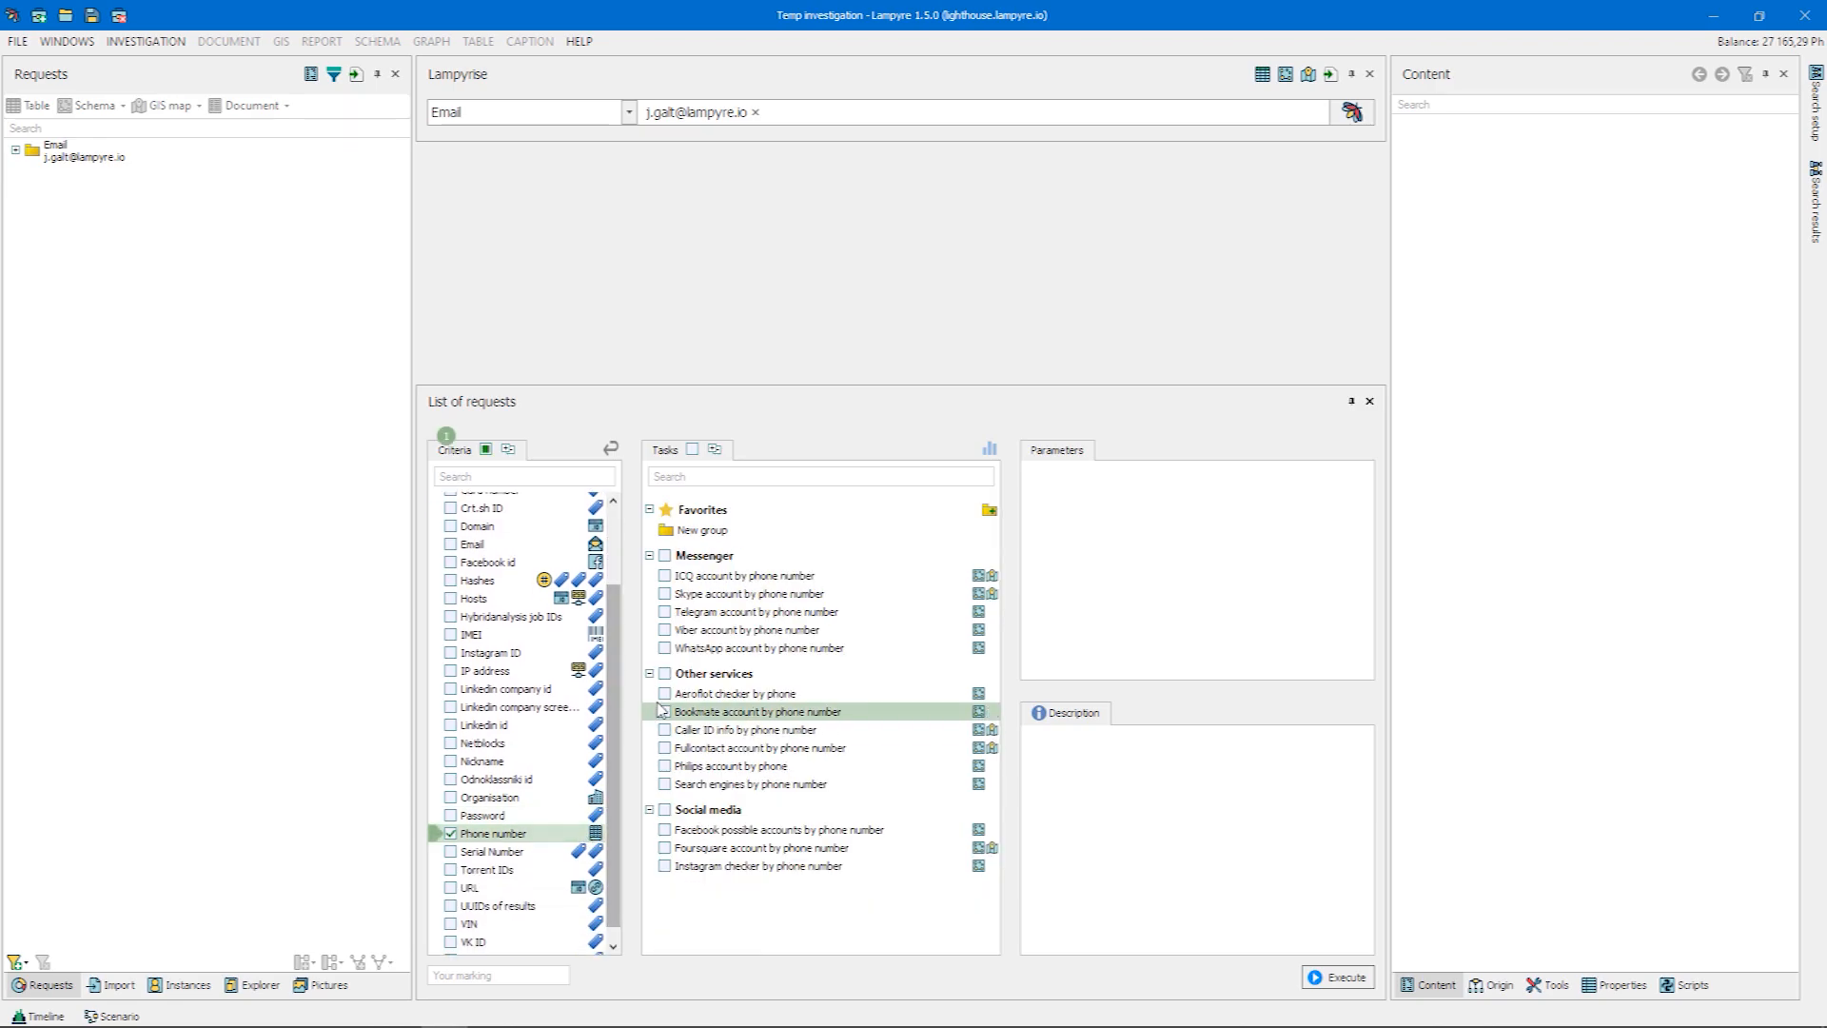
click(691, 452)
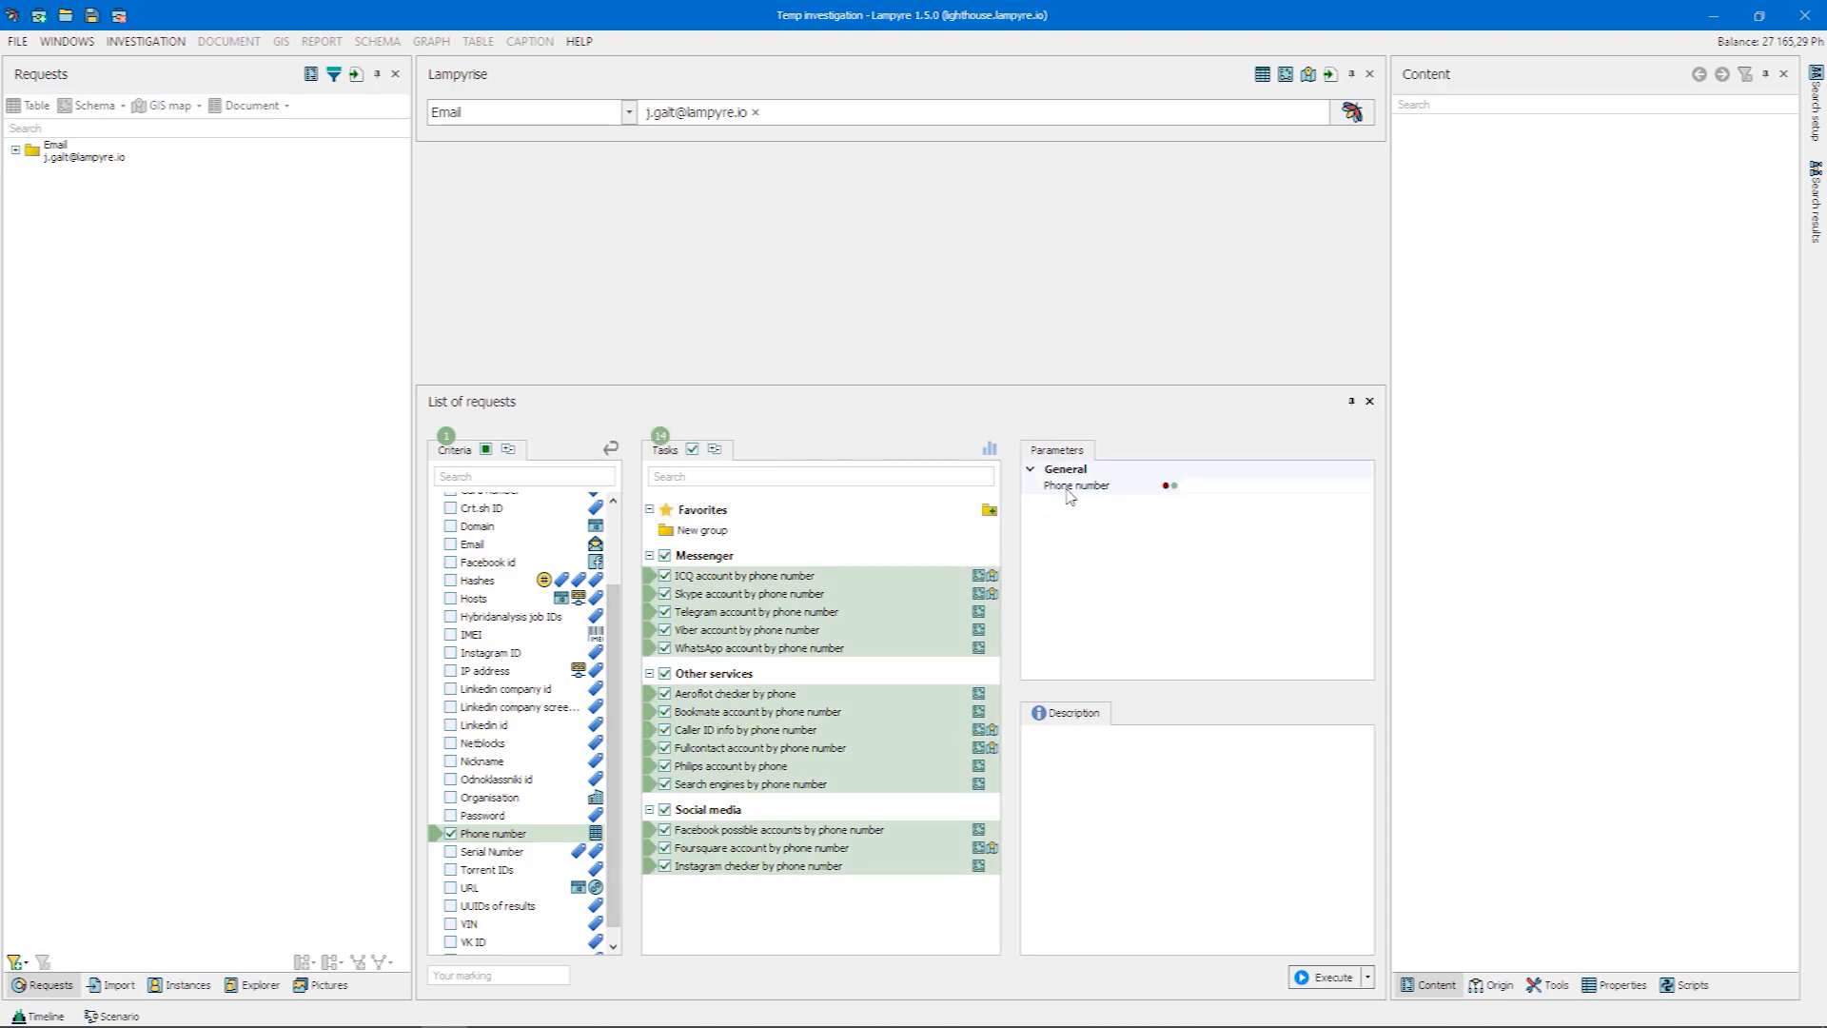
click(1195, 488)
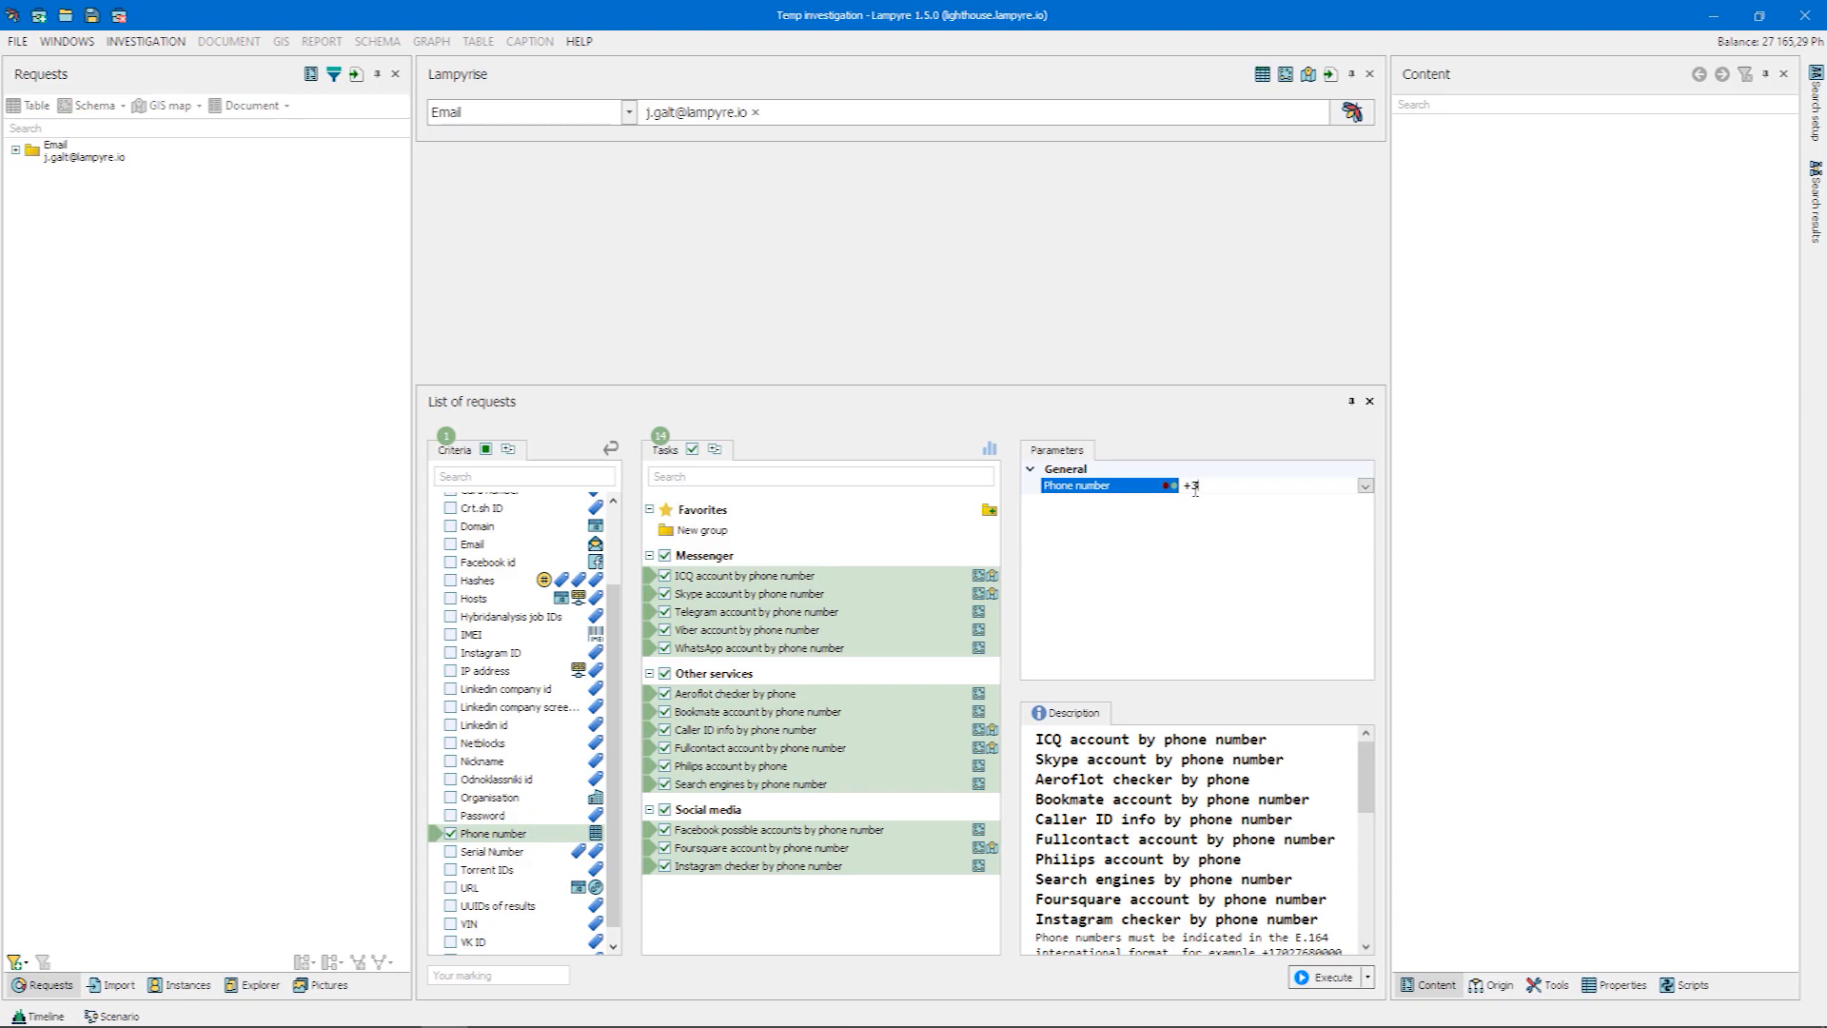
click(1354, 983)
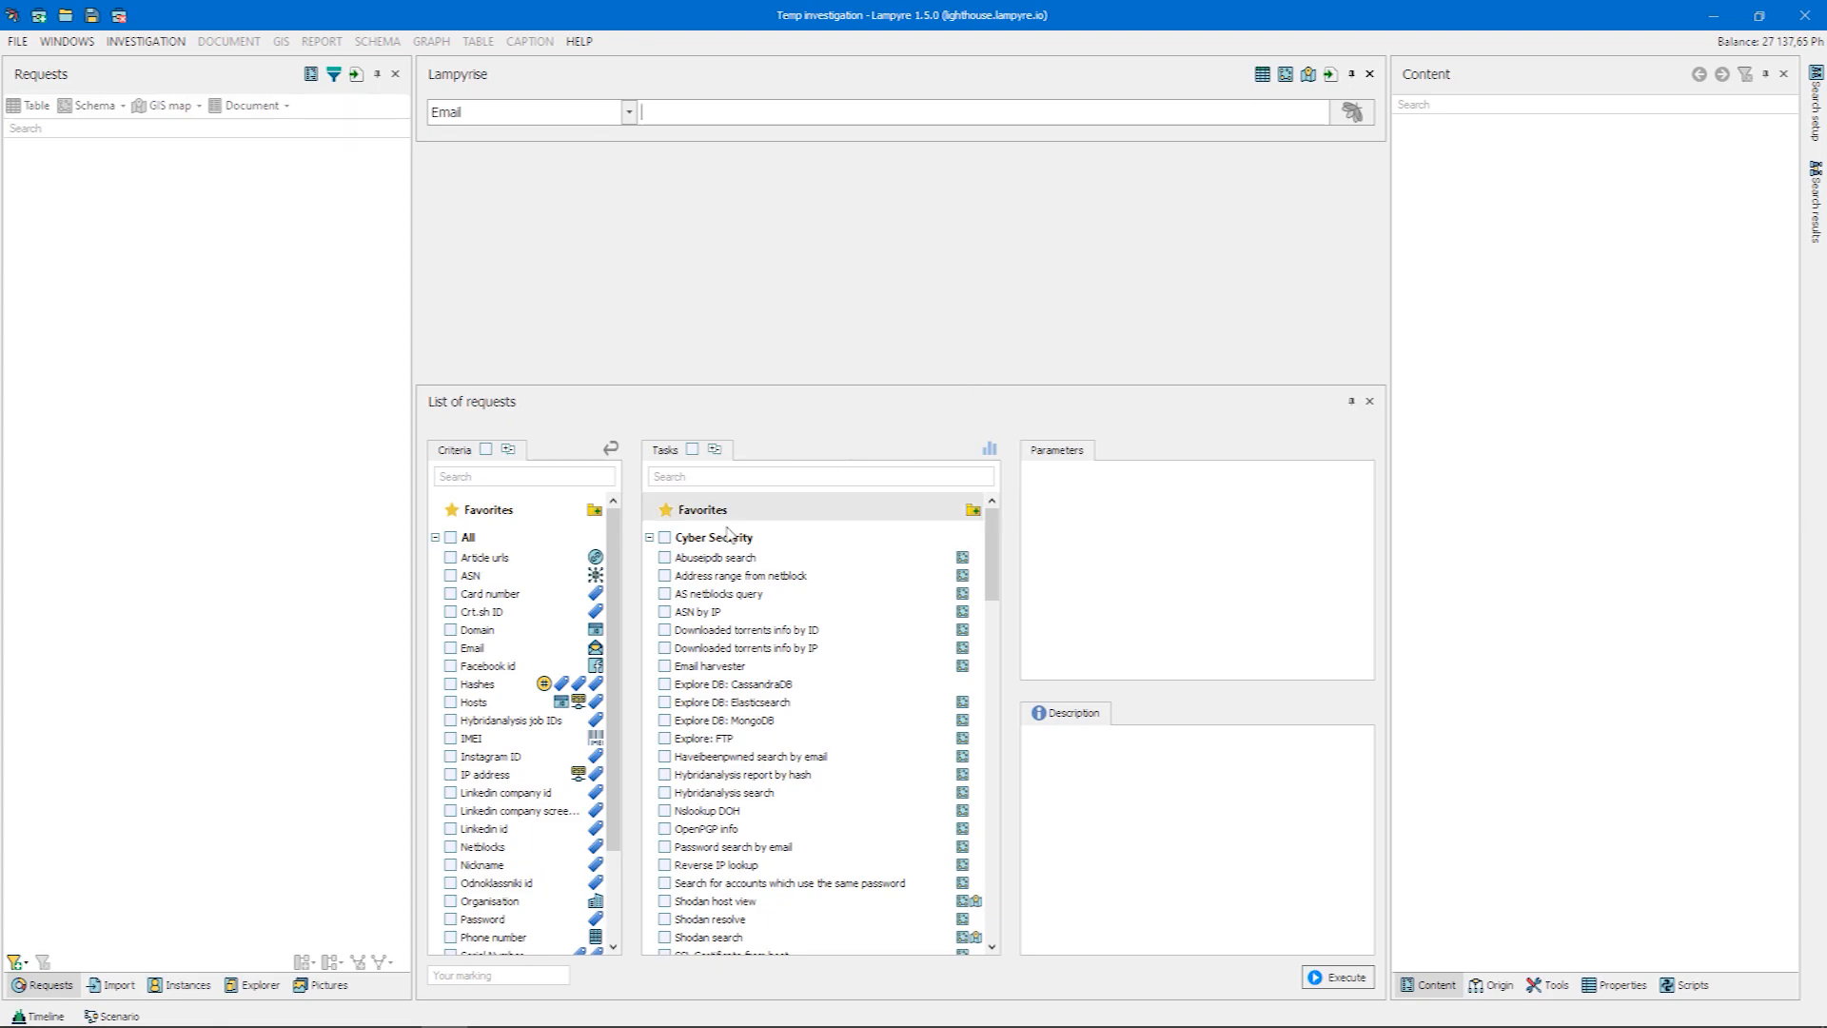
Create two groups in the task favorites and delete the second one
mouse_move(614, 597)
mouse_down()
mouse_move(617, 687)
mouse_move(617, 615)
mouse_move(637, 603)
mouse_up()
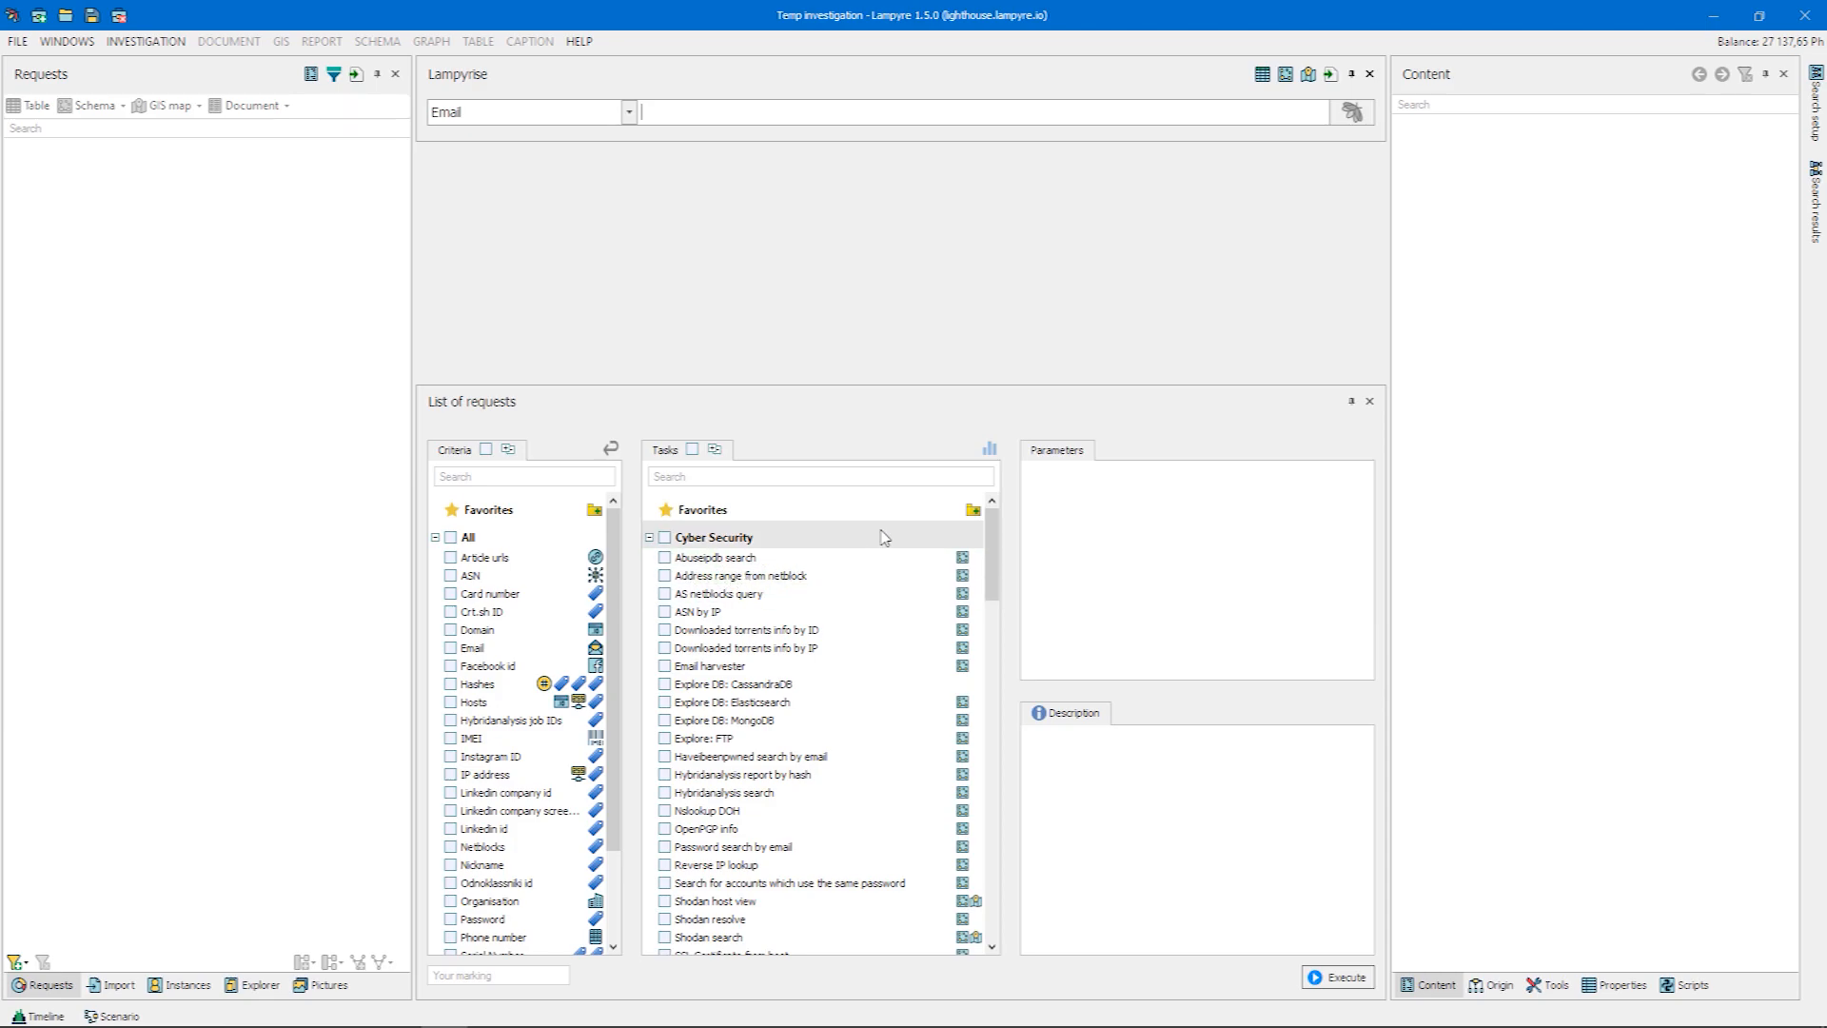
click(972, 511)
click(972, 511)
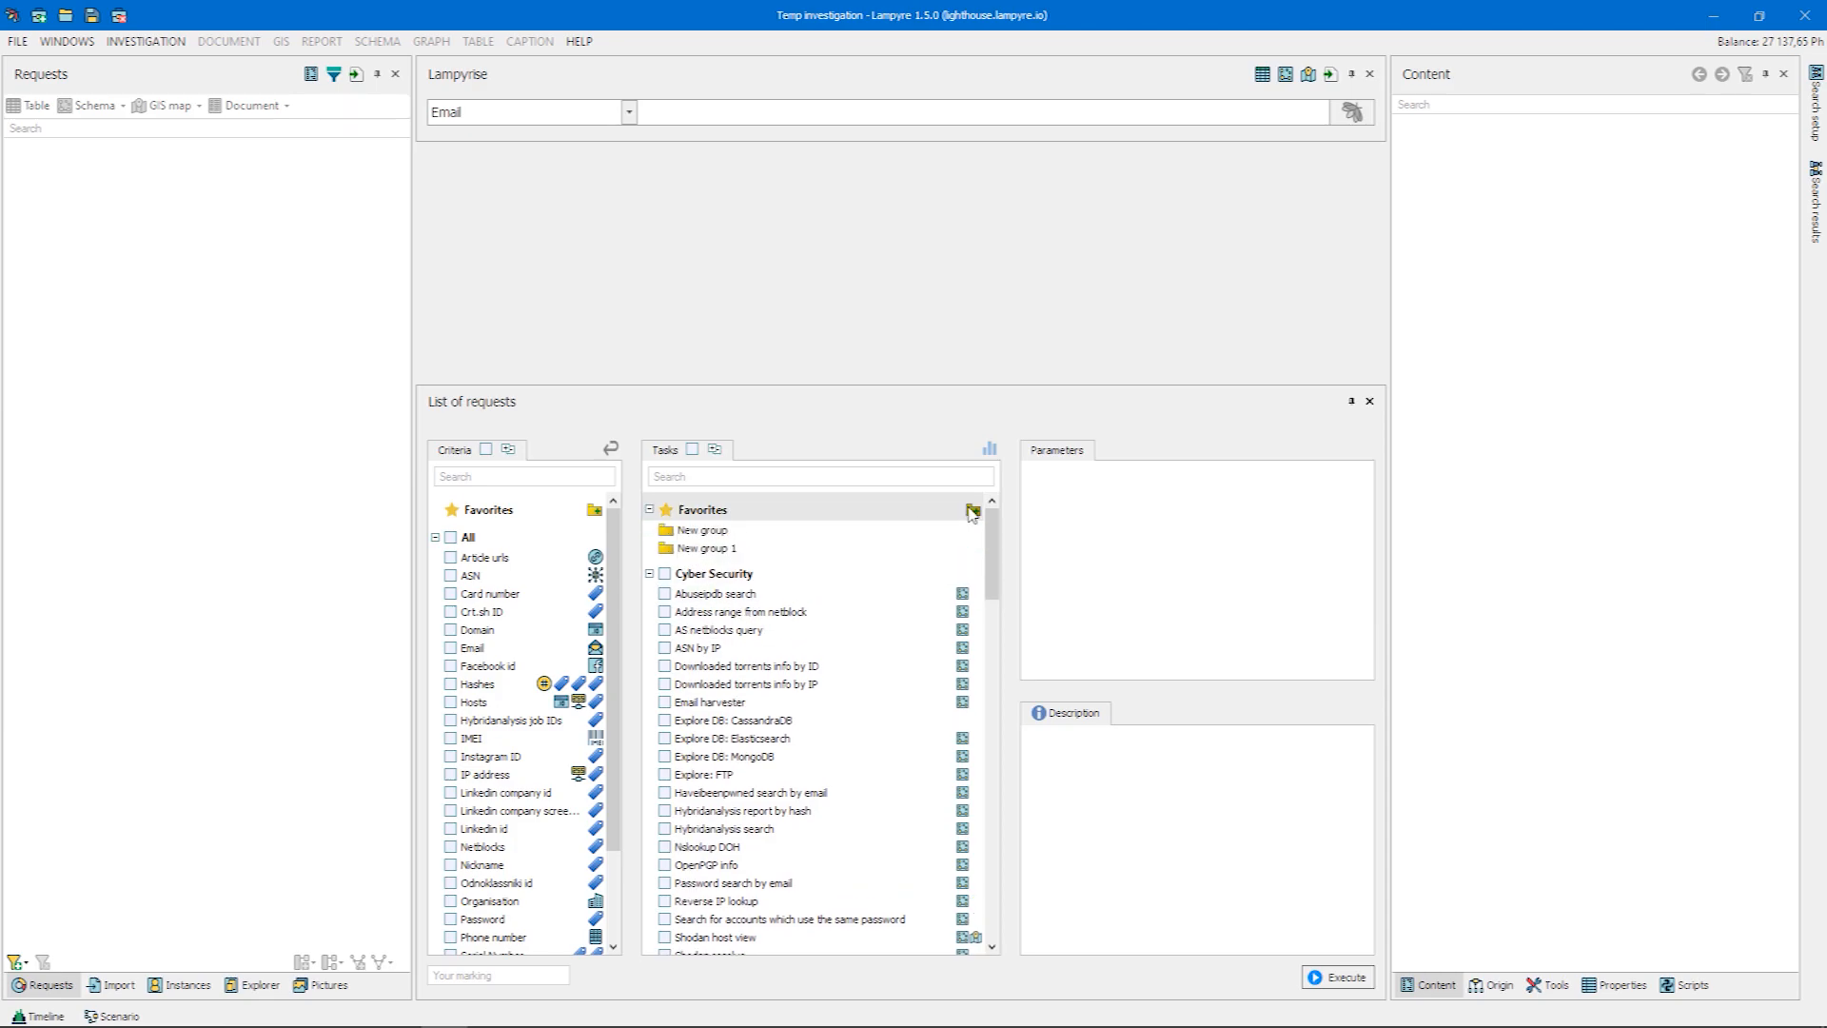
right_click(729, 549)
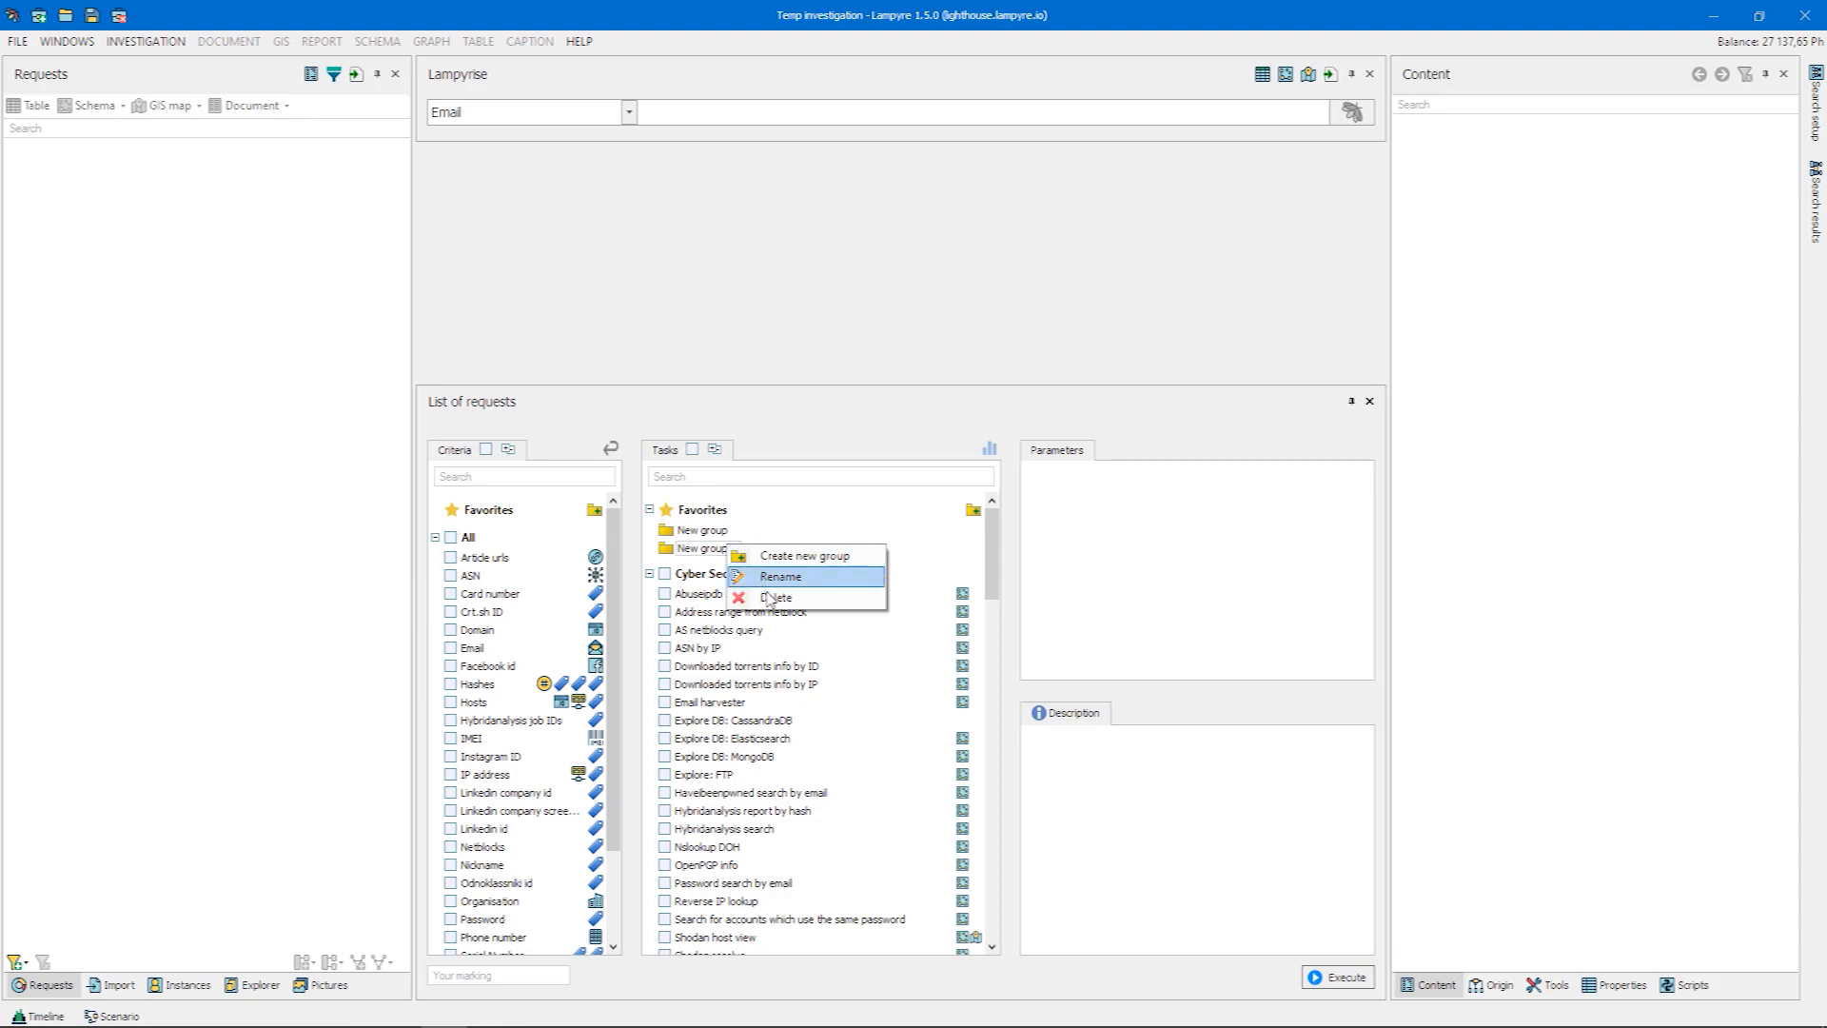
click(773, 597)
Rename the remaining favorites group to "Who is" followed by the subject's full name
right_click(714, 538)
click(741, 561)
text(Who is John Galt)
key(Return)
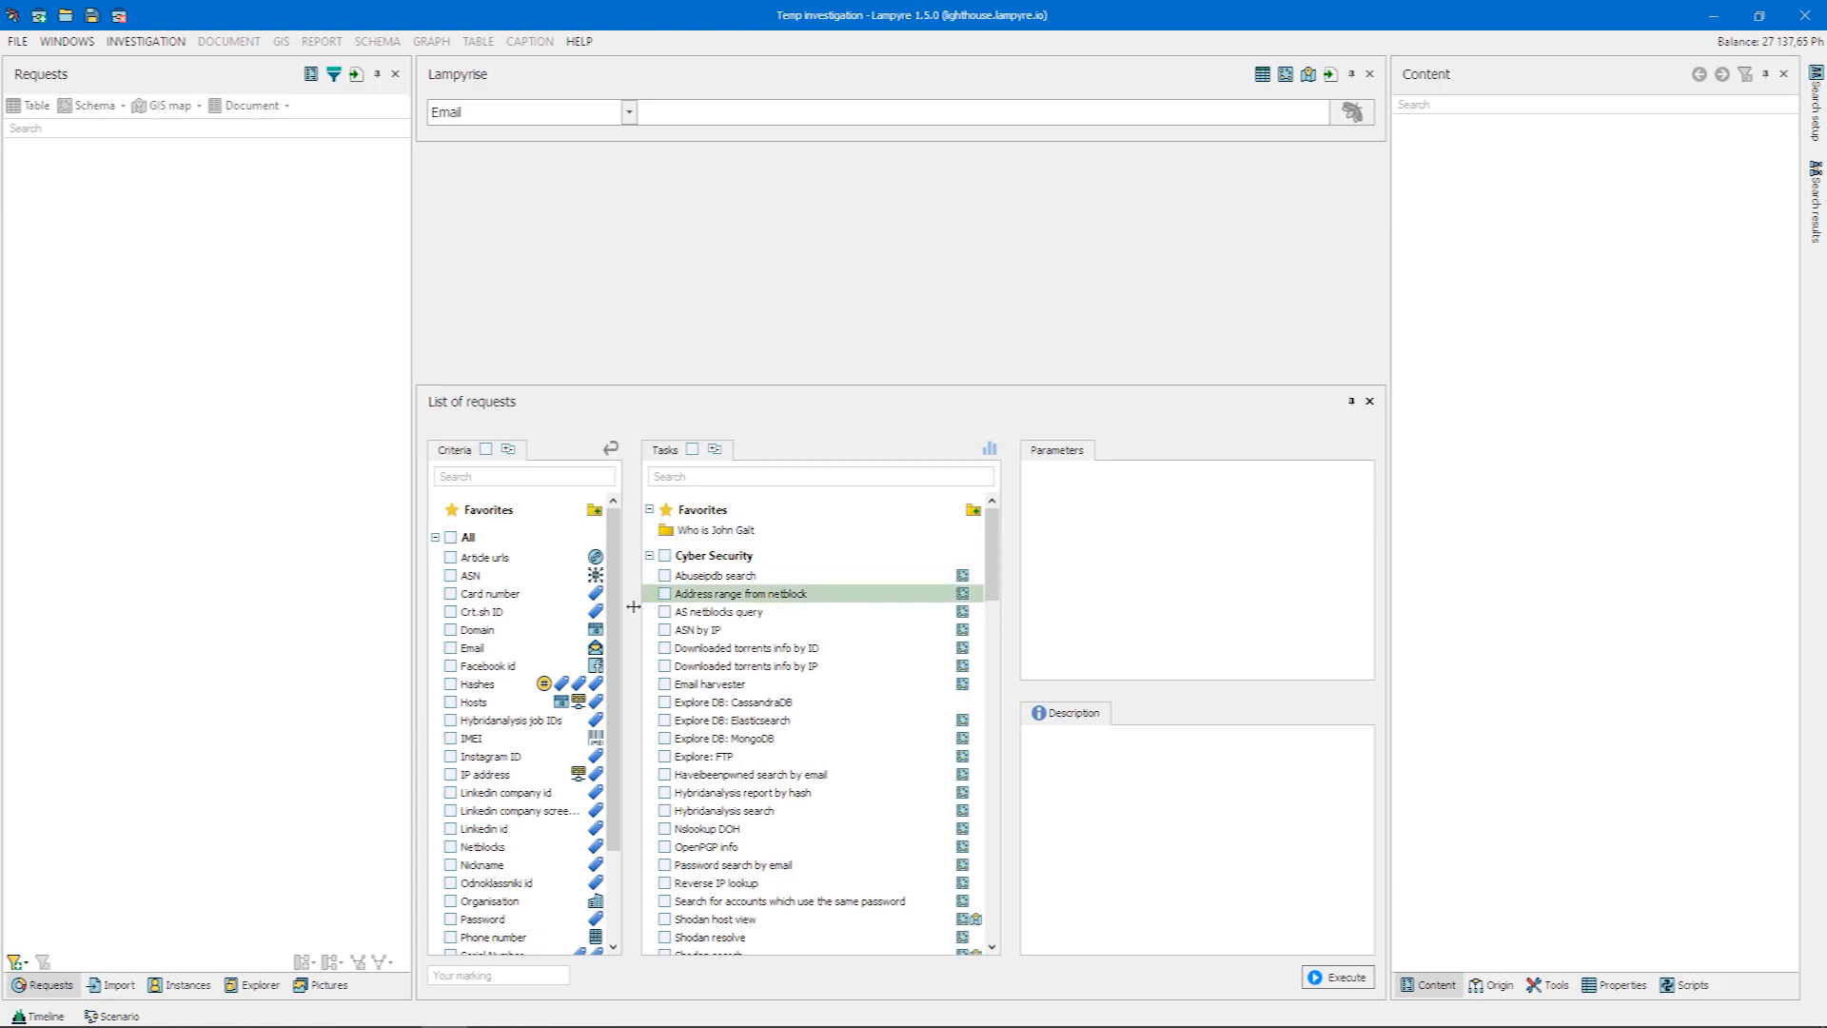
Filter tasks by the Email and Phone number criteria, and add ICQ account by email and Telegram account by phone number to the favorites group
click(541, 651)
click(519, 938)
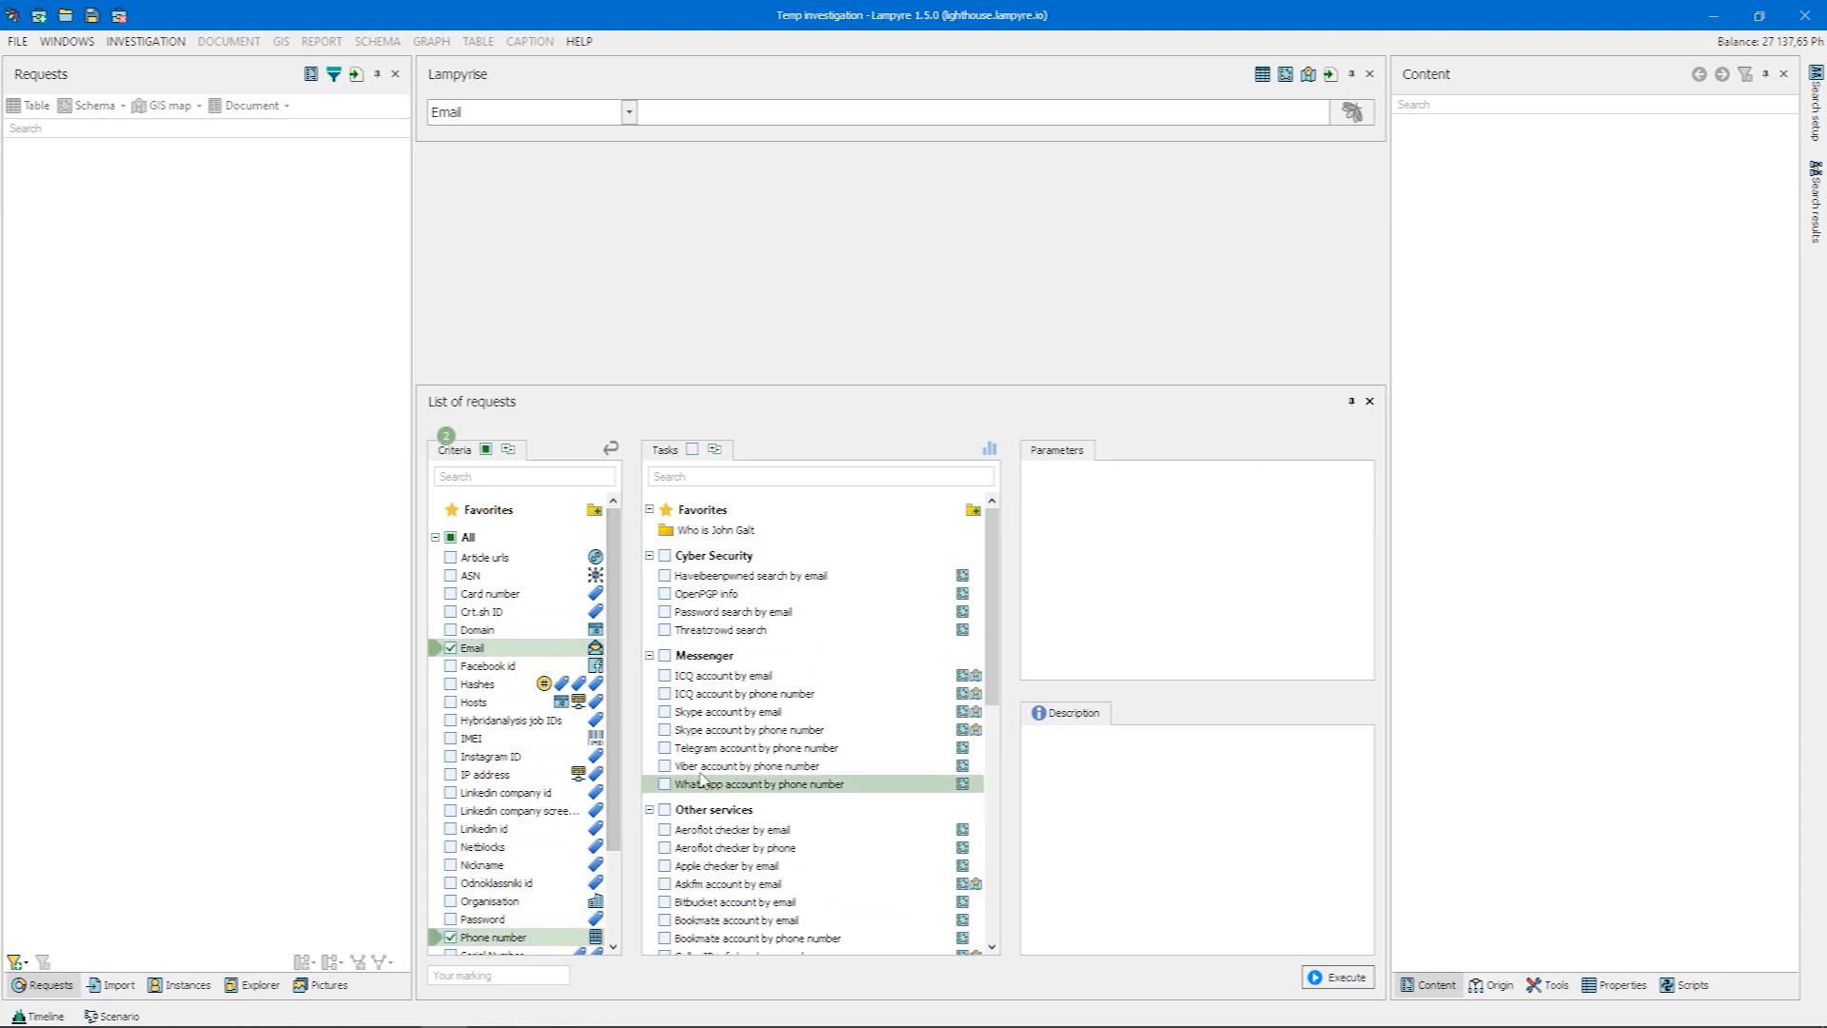
right_click(790, 678)
click(824, 738)
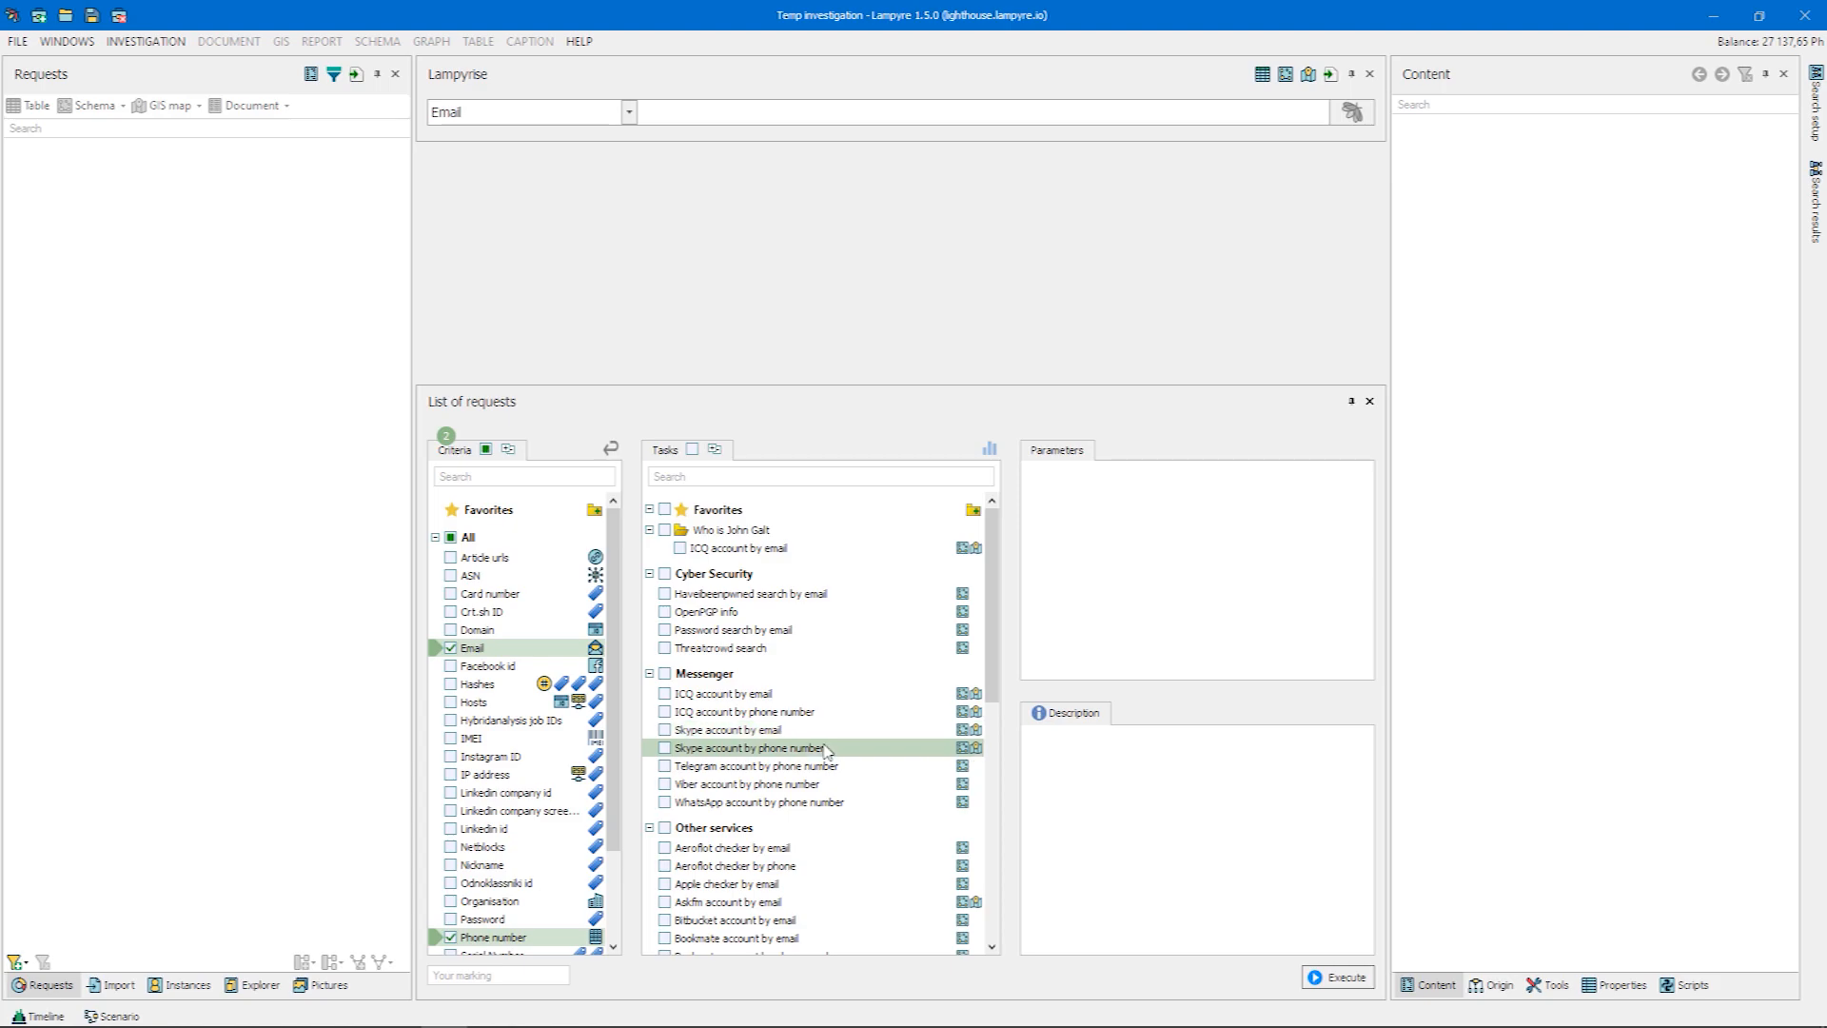
right_click(826, 767)
click(861, 824)
Add the tasks Viber account by phone number and Apple checker by email to the same favorites group
right_click(839, 806)
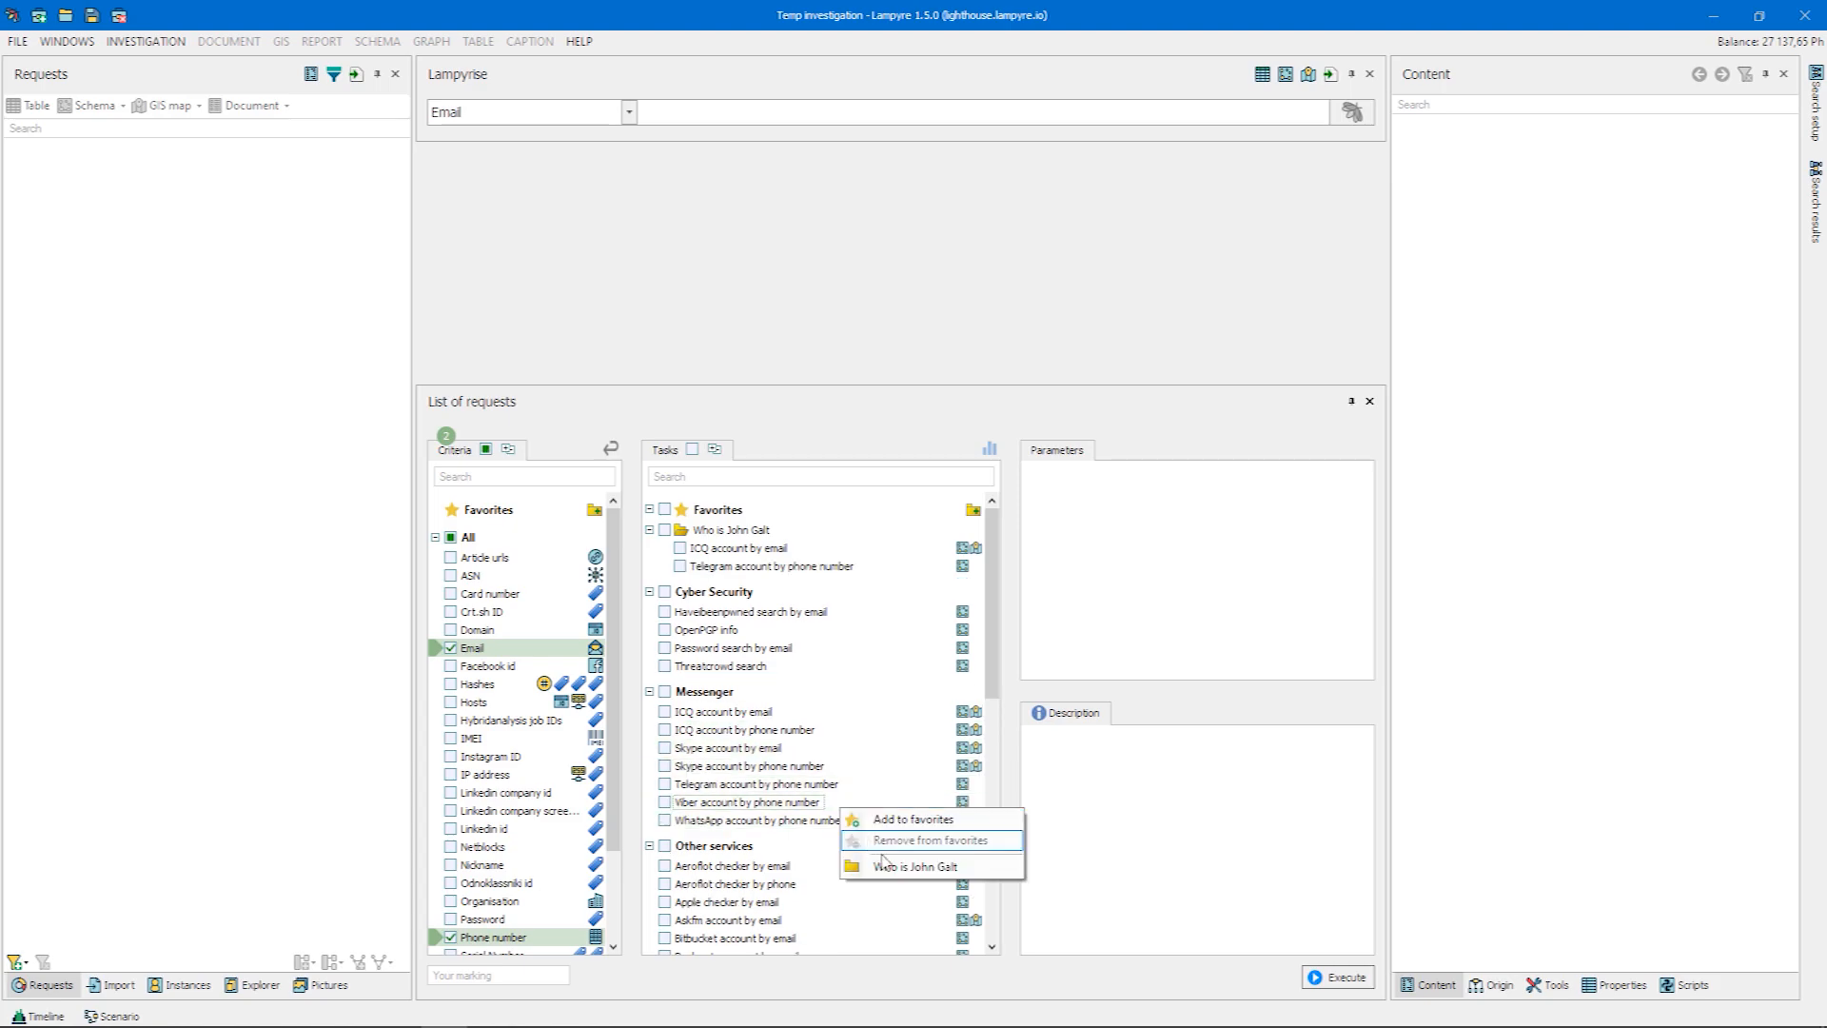
click(880, 864)
right_click(897, 917)
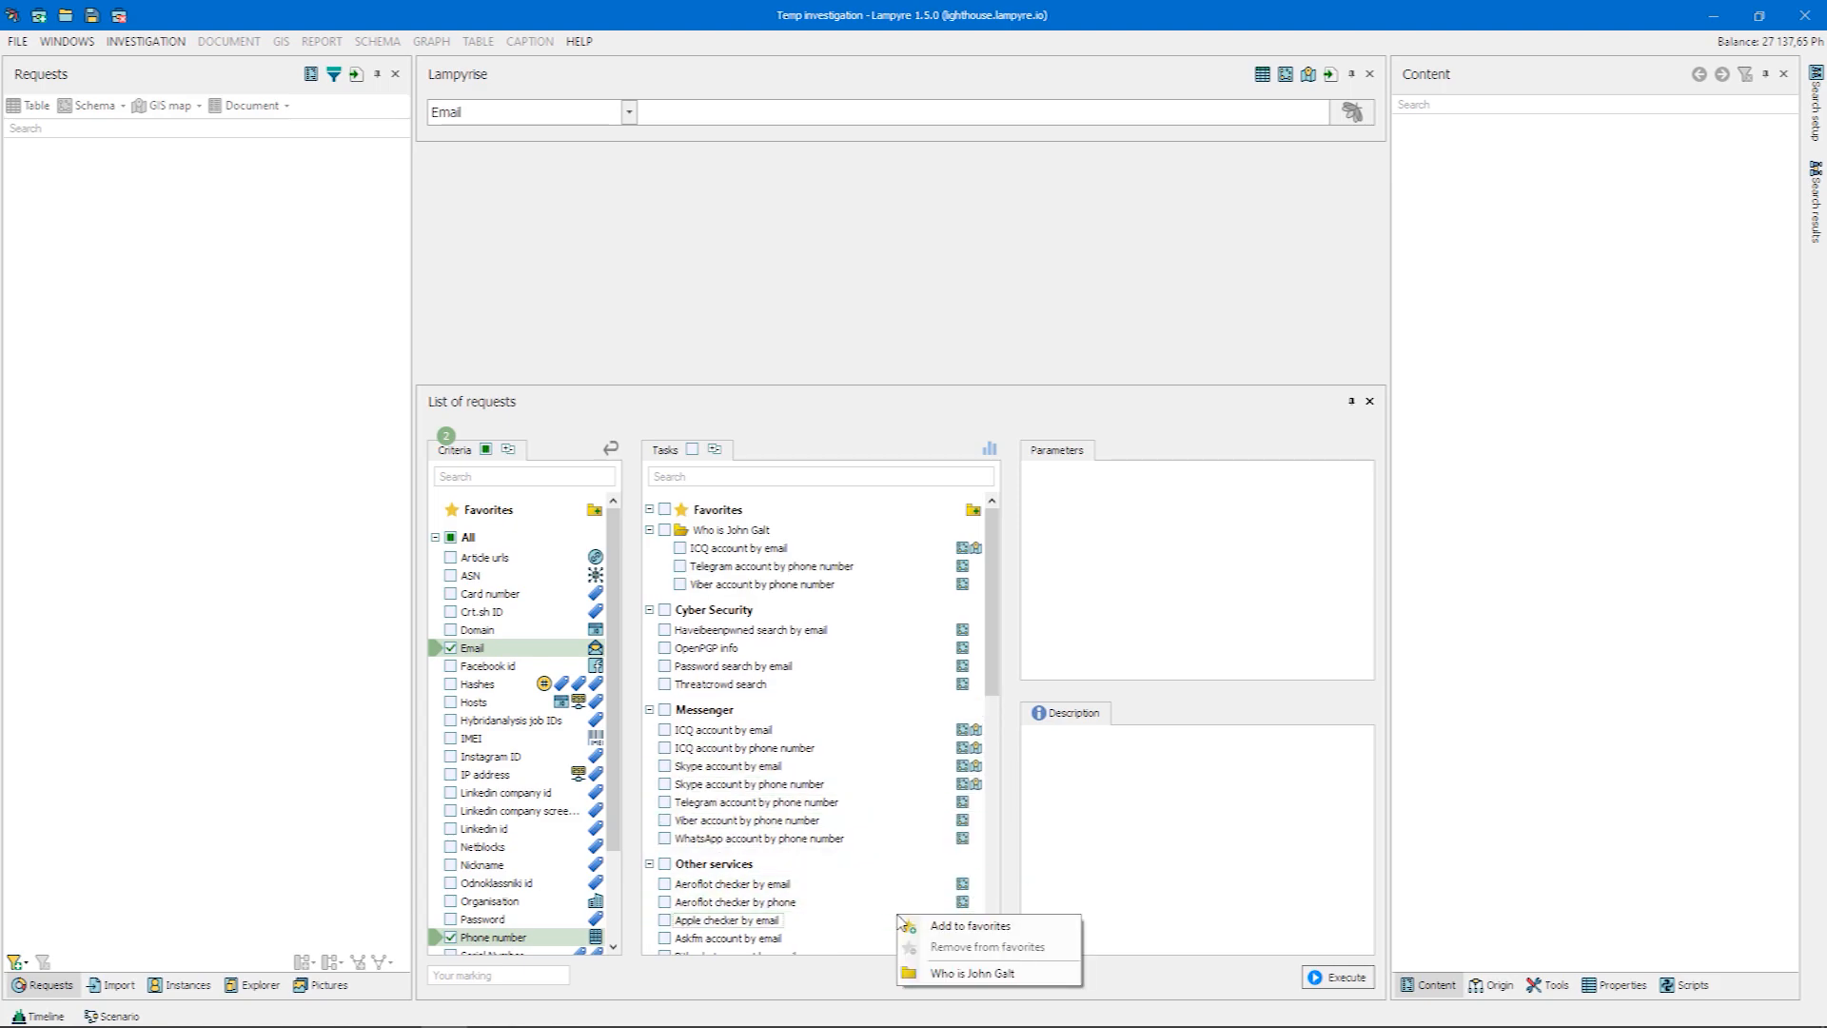
click(949, 969)
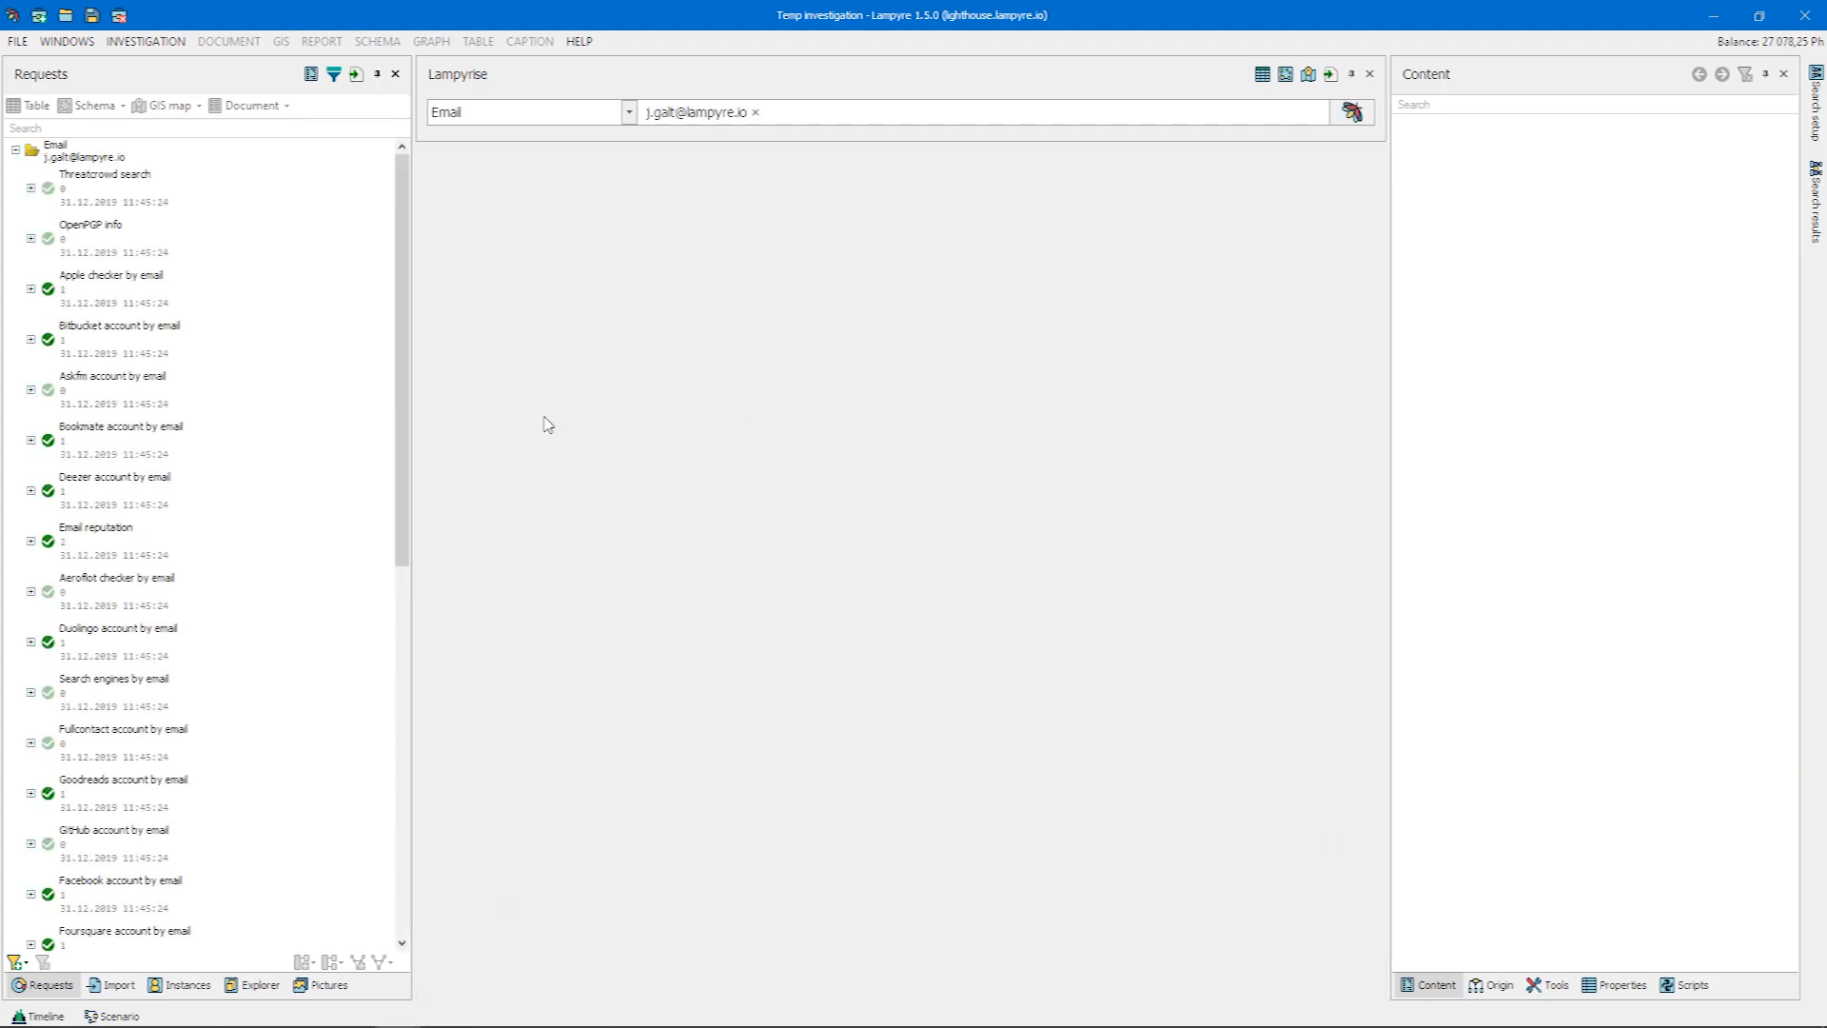
Filter the e-mail search's request list to show only Not empty requests and look through them
mouse_move(407, 424)
mouse_down()
mouse_move(416, 809)
mouse_move(418, 398)
mouse_up()
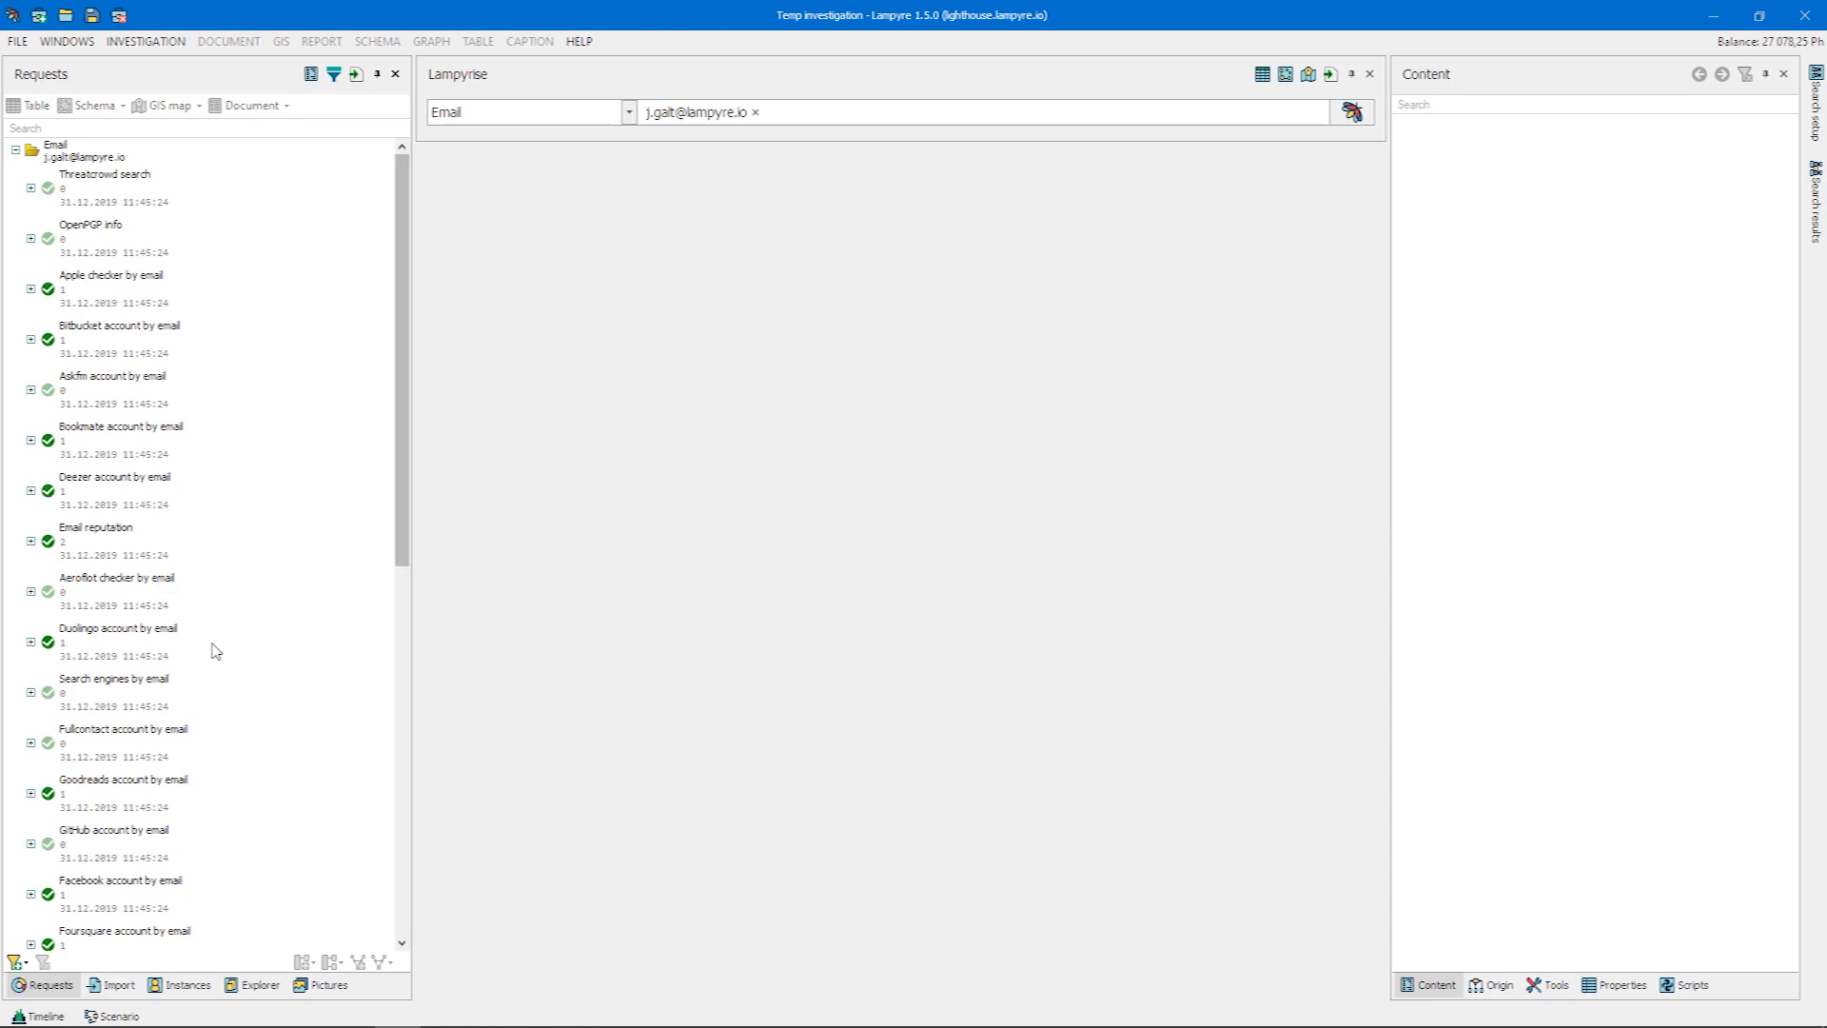
click(16, 961)
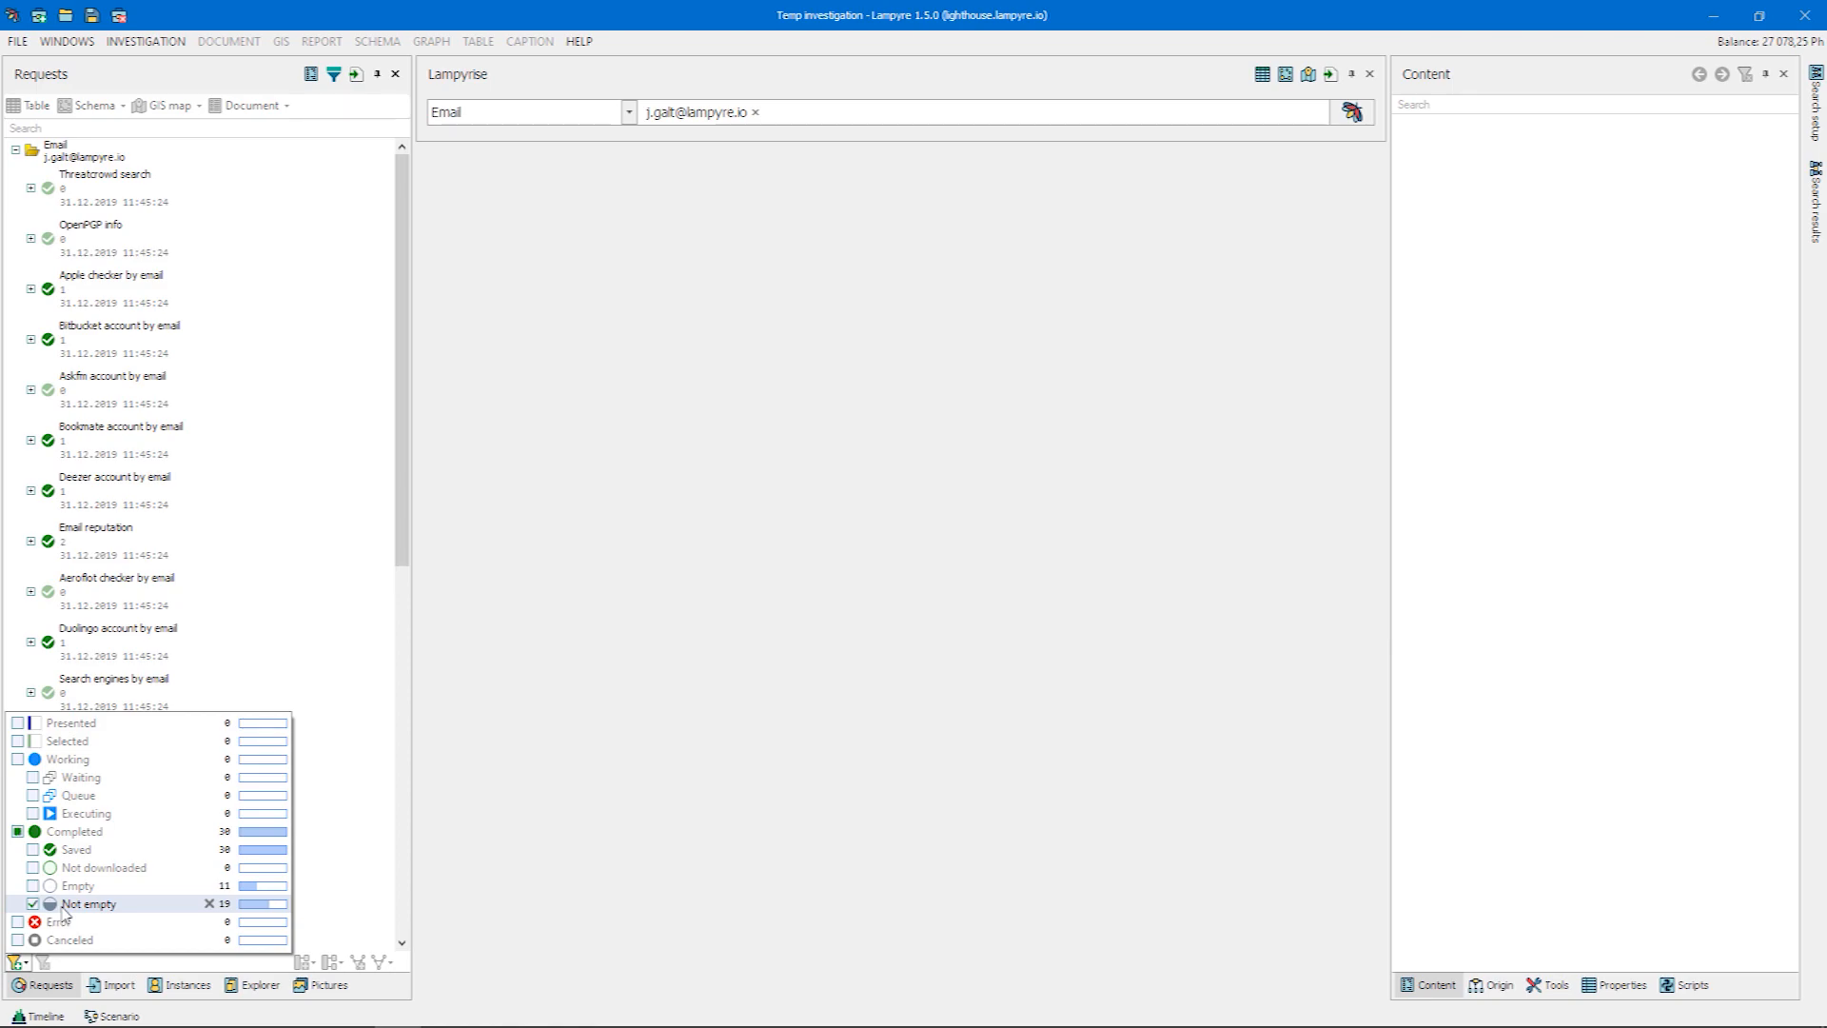
click(63, 906)
click(464, 836)
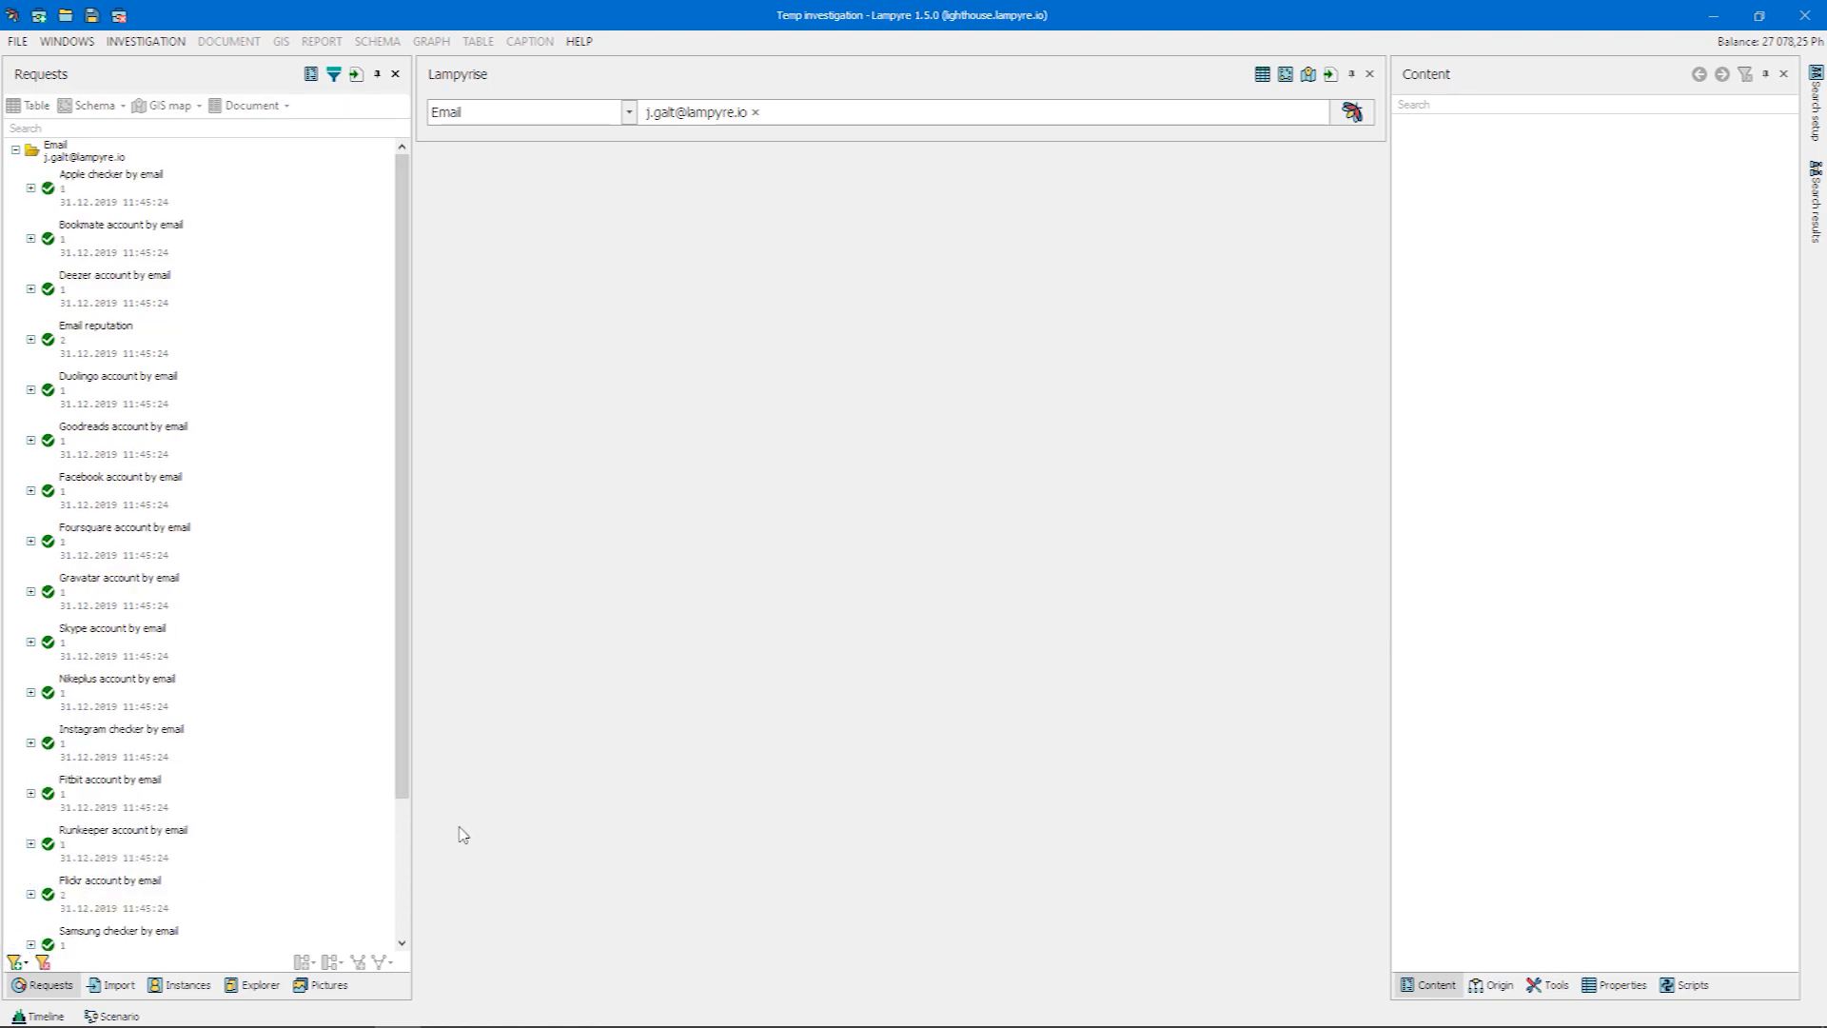
drag(407, 770, 400, 921)
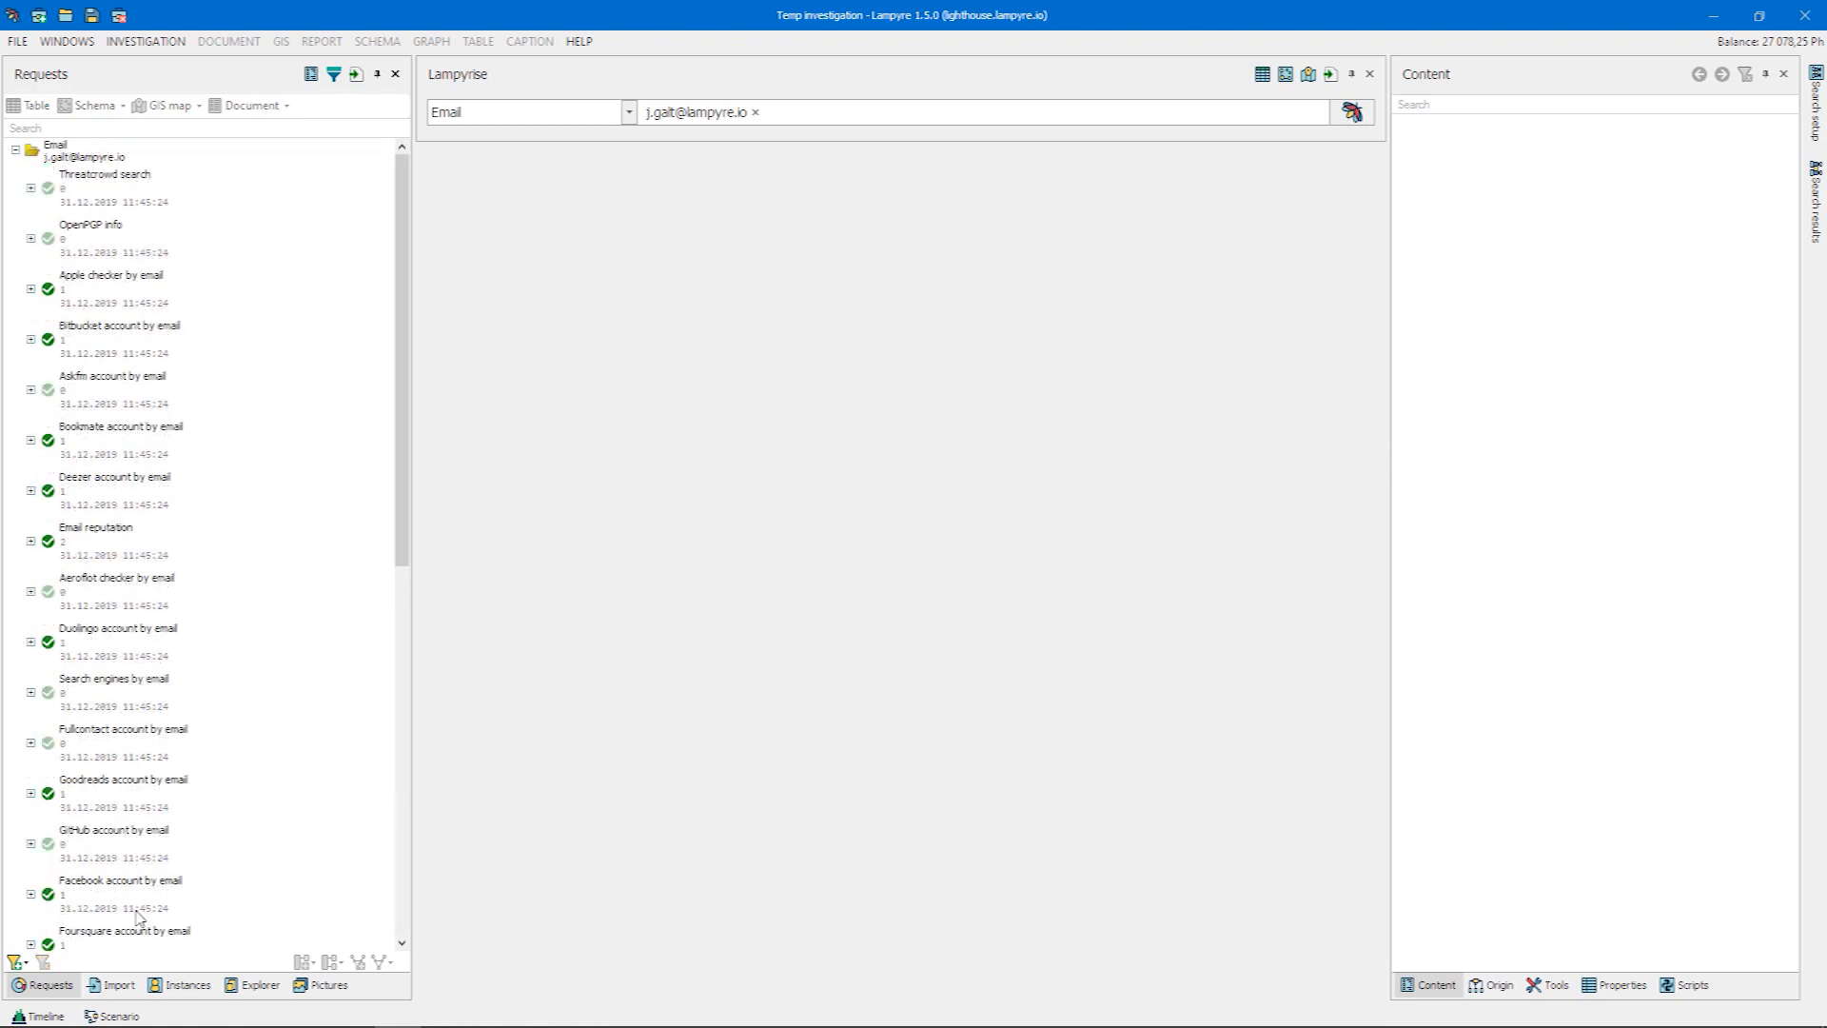
Filter the request list to show only Empty requests and delete all of them
click(26, 965)
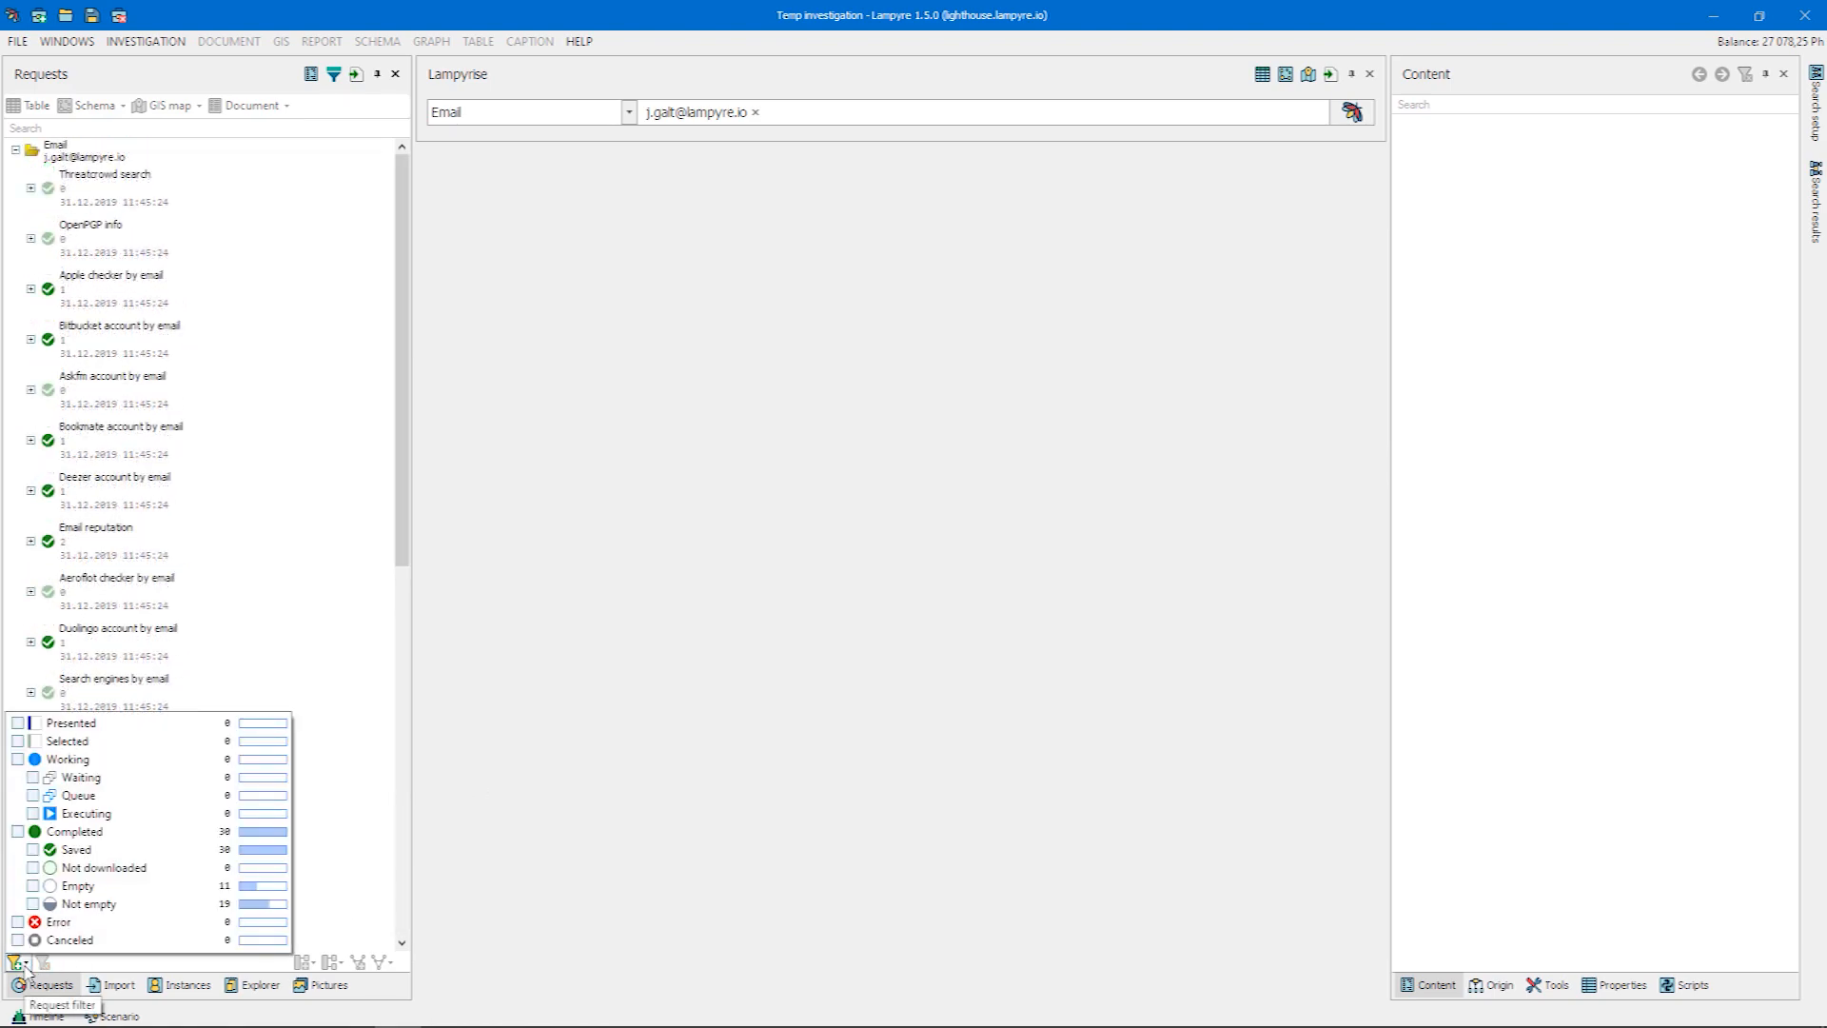
click(102, 891)
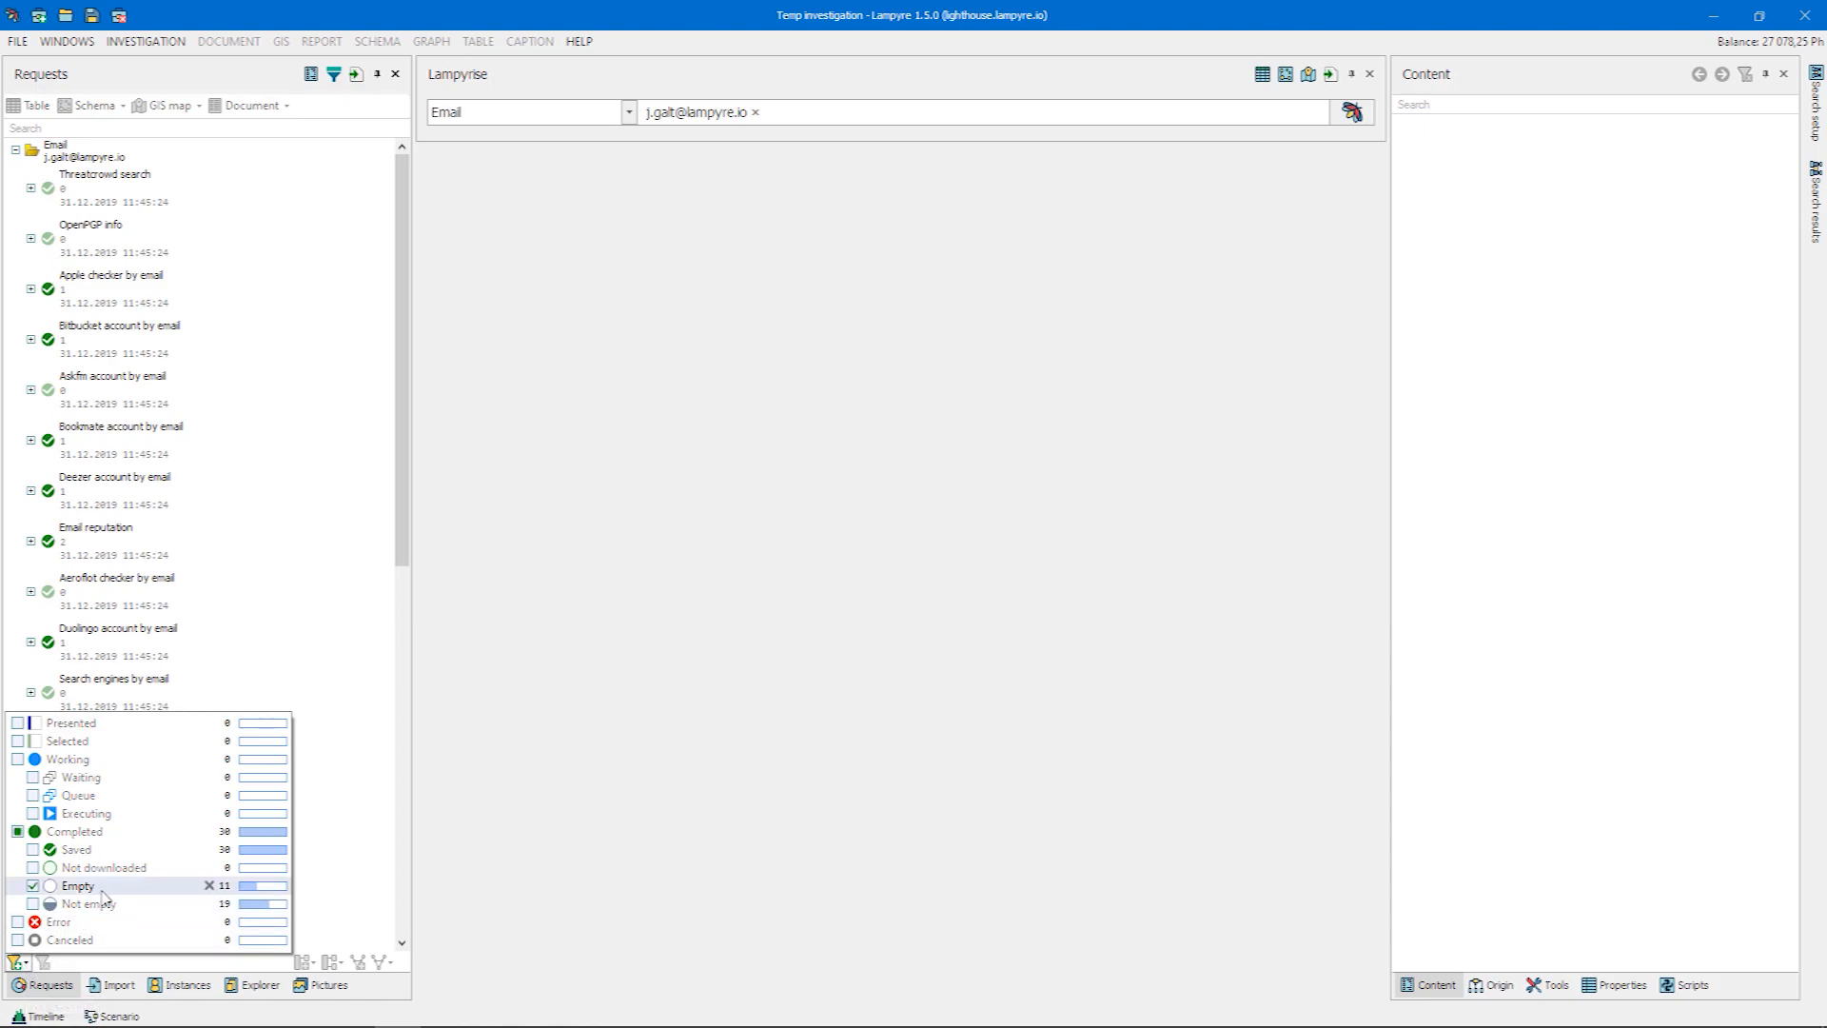
click(455, 809)
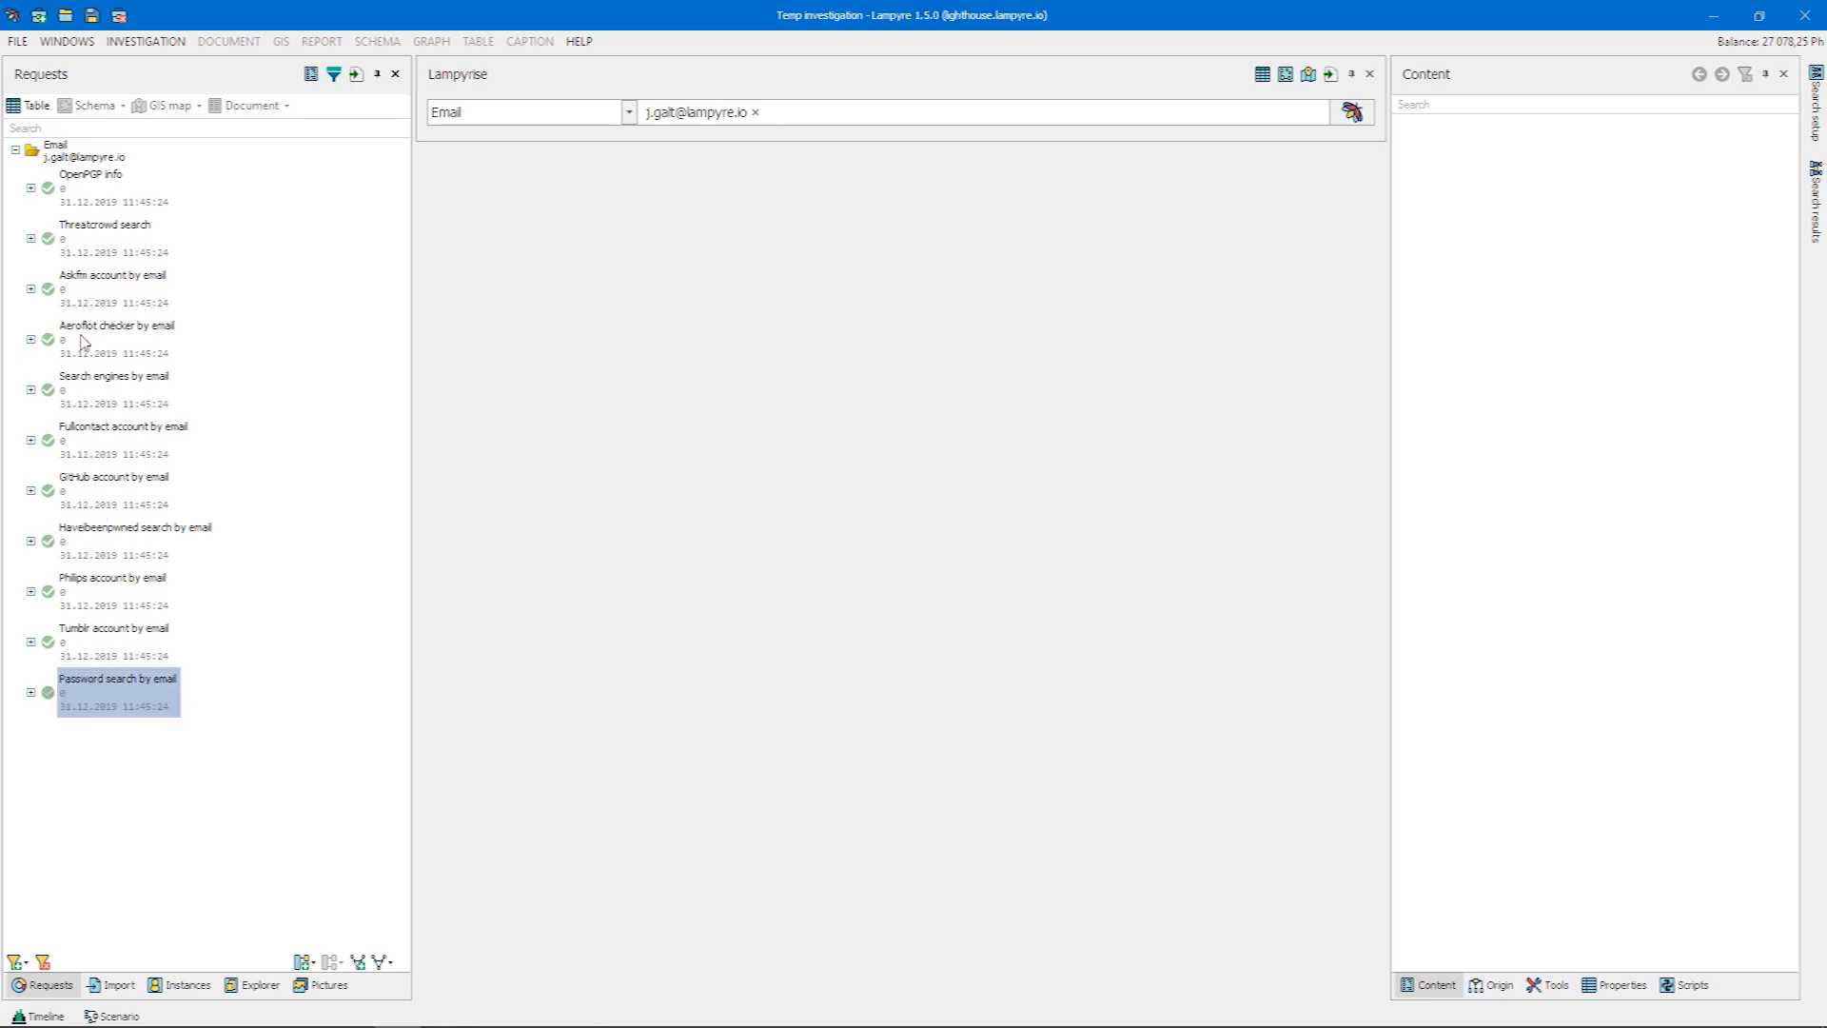
shift+click(76, 210)
right_click(76, 205)
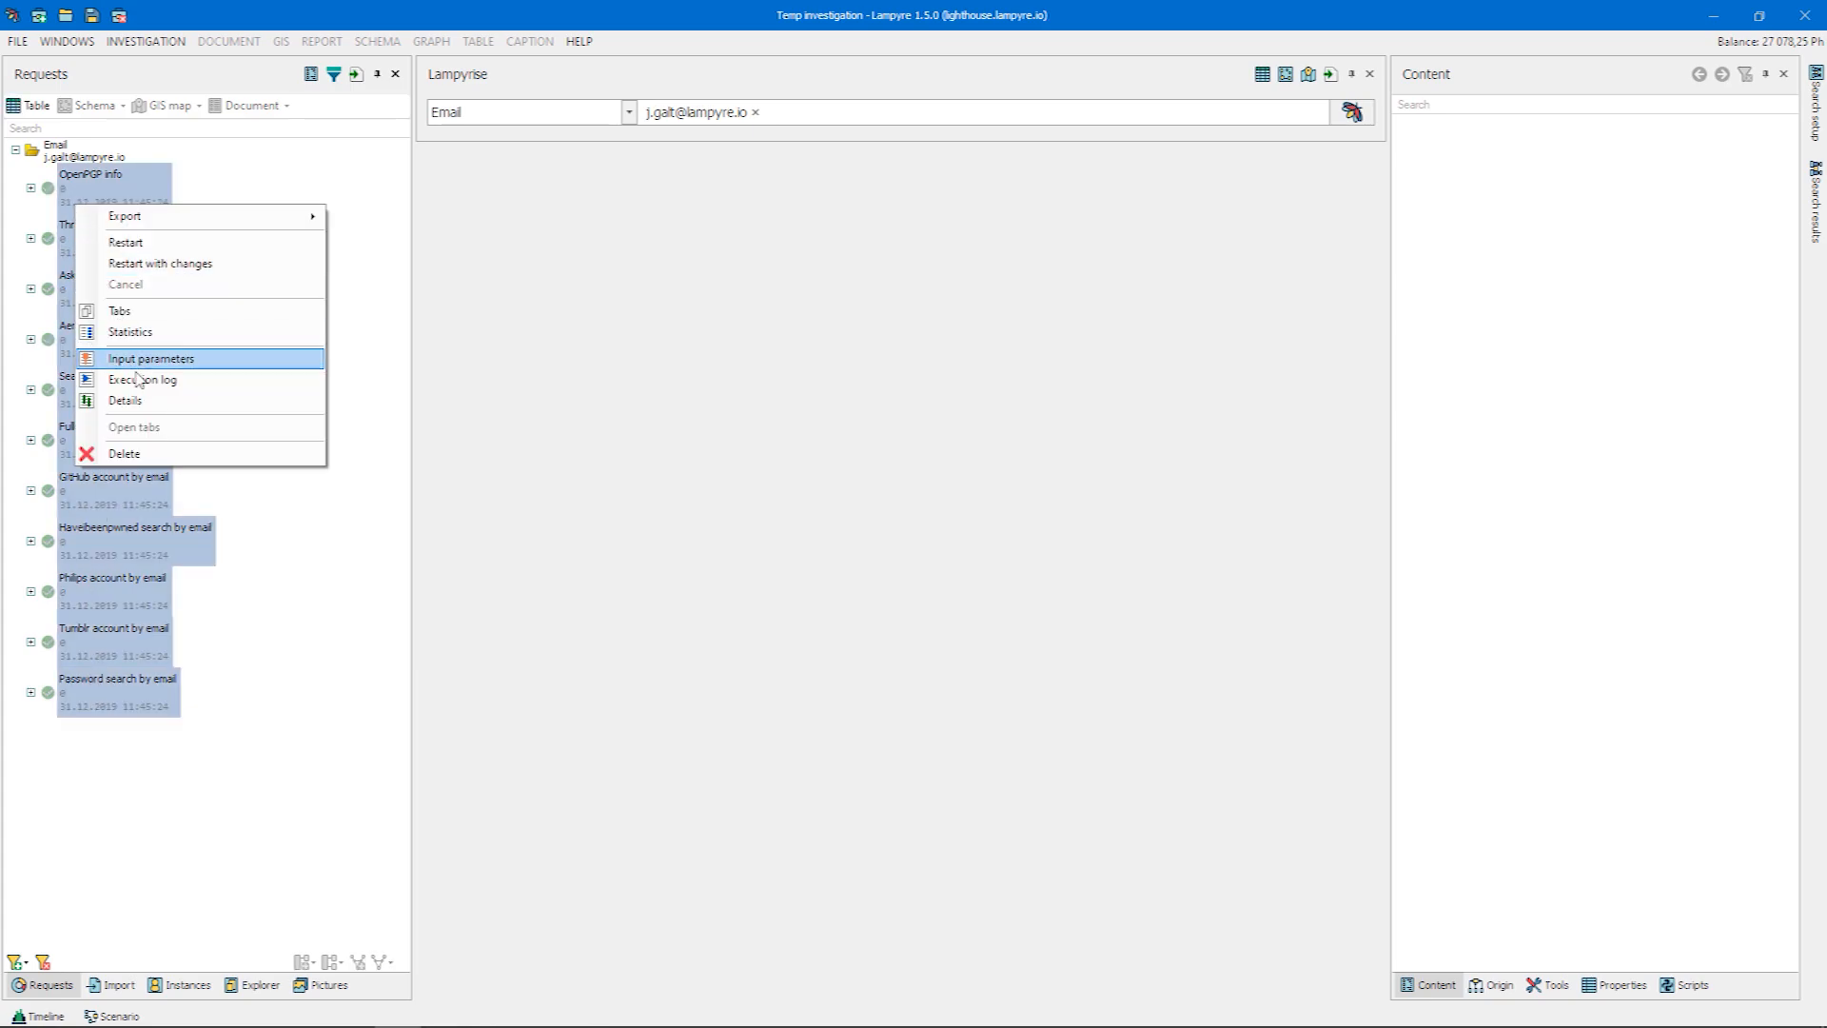
click(160, 457)
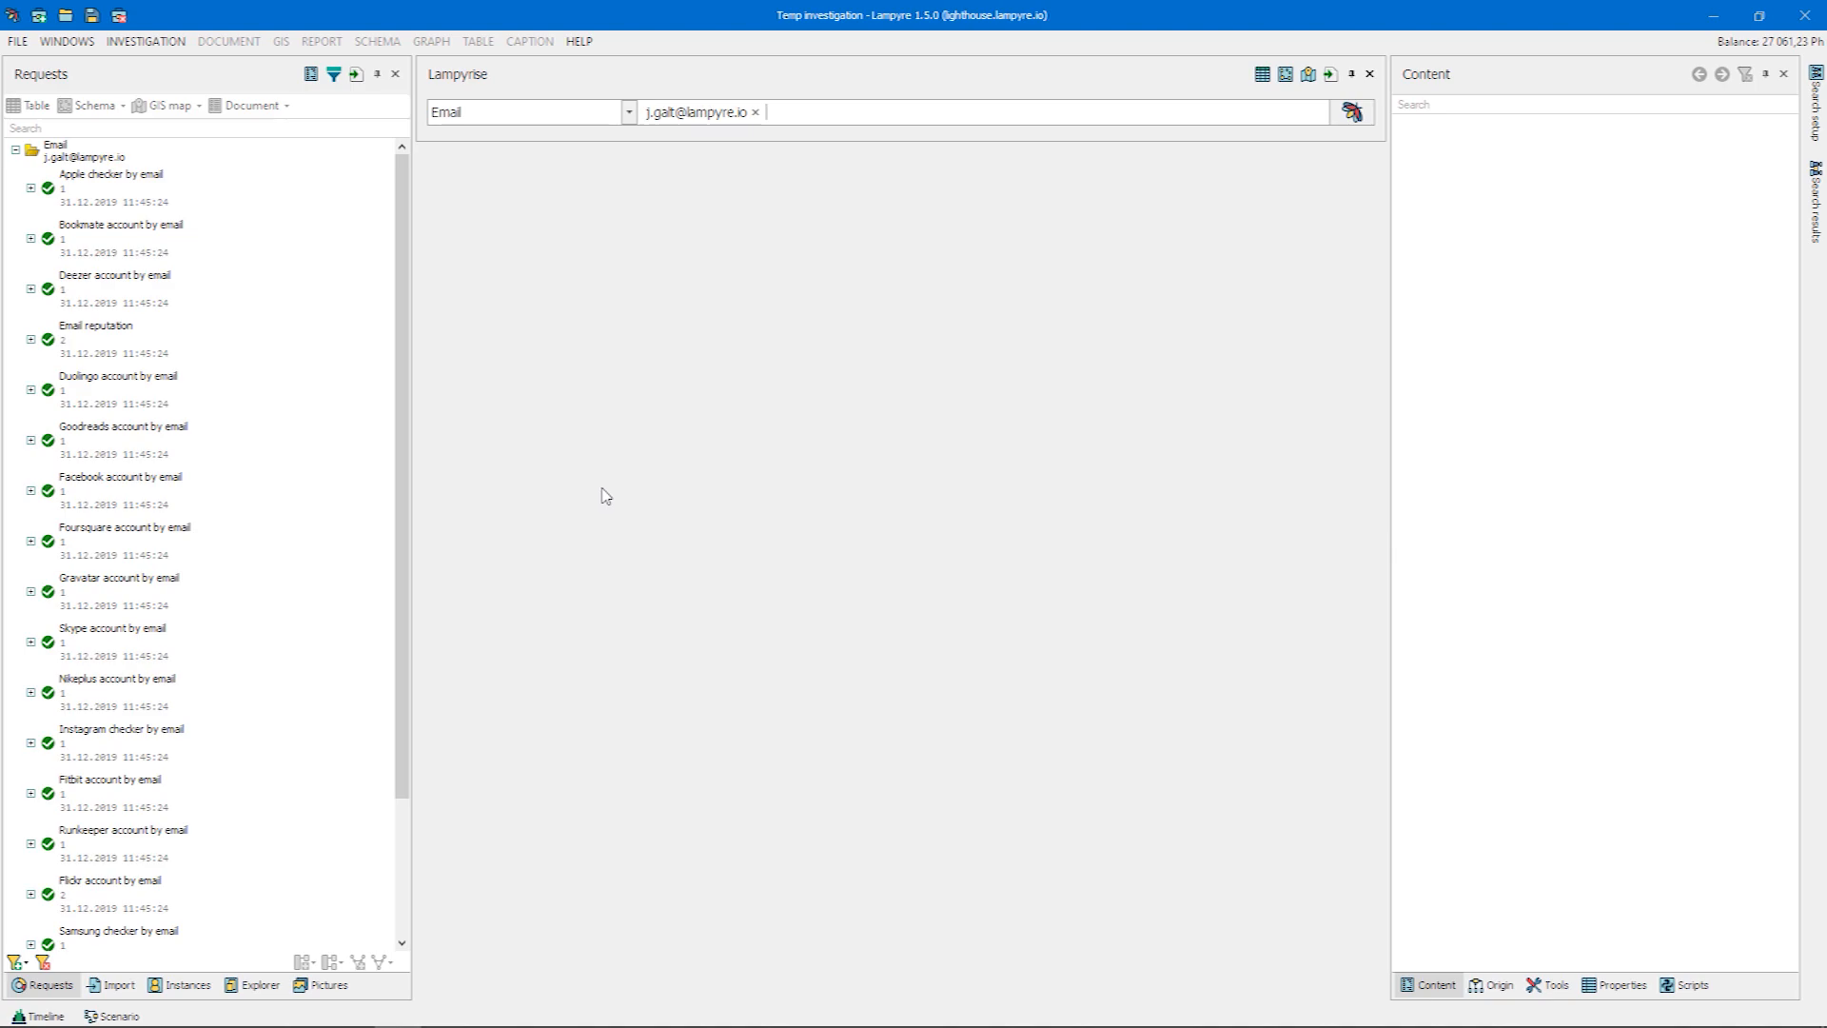
Show the statistics of the Email request group and look through the results for each request
right_click(96, 160)
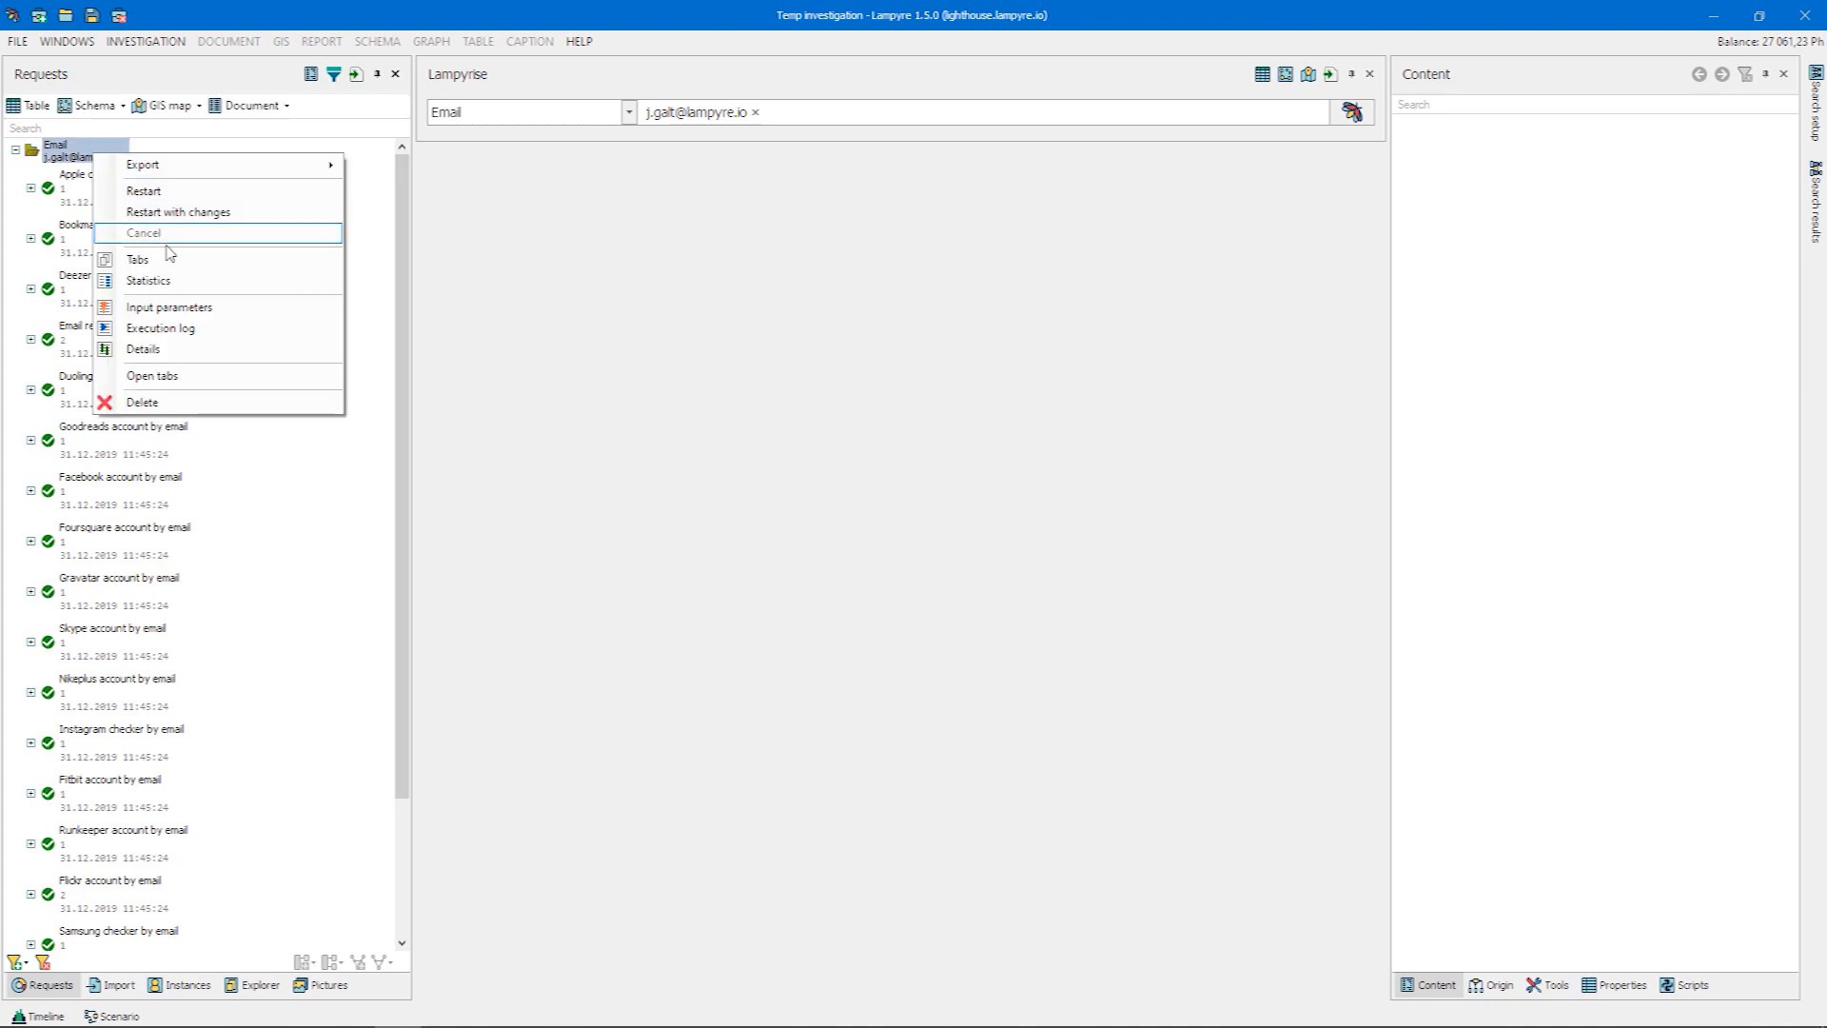
click(198, 281)
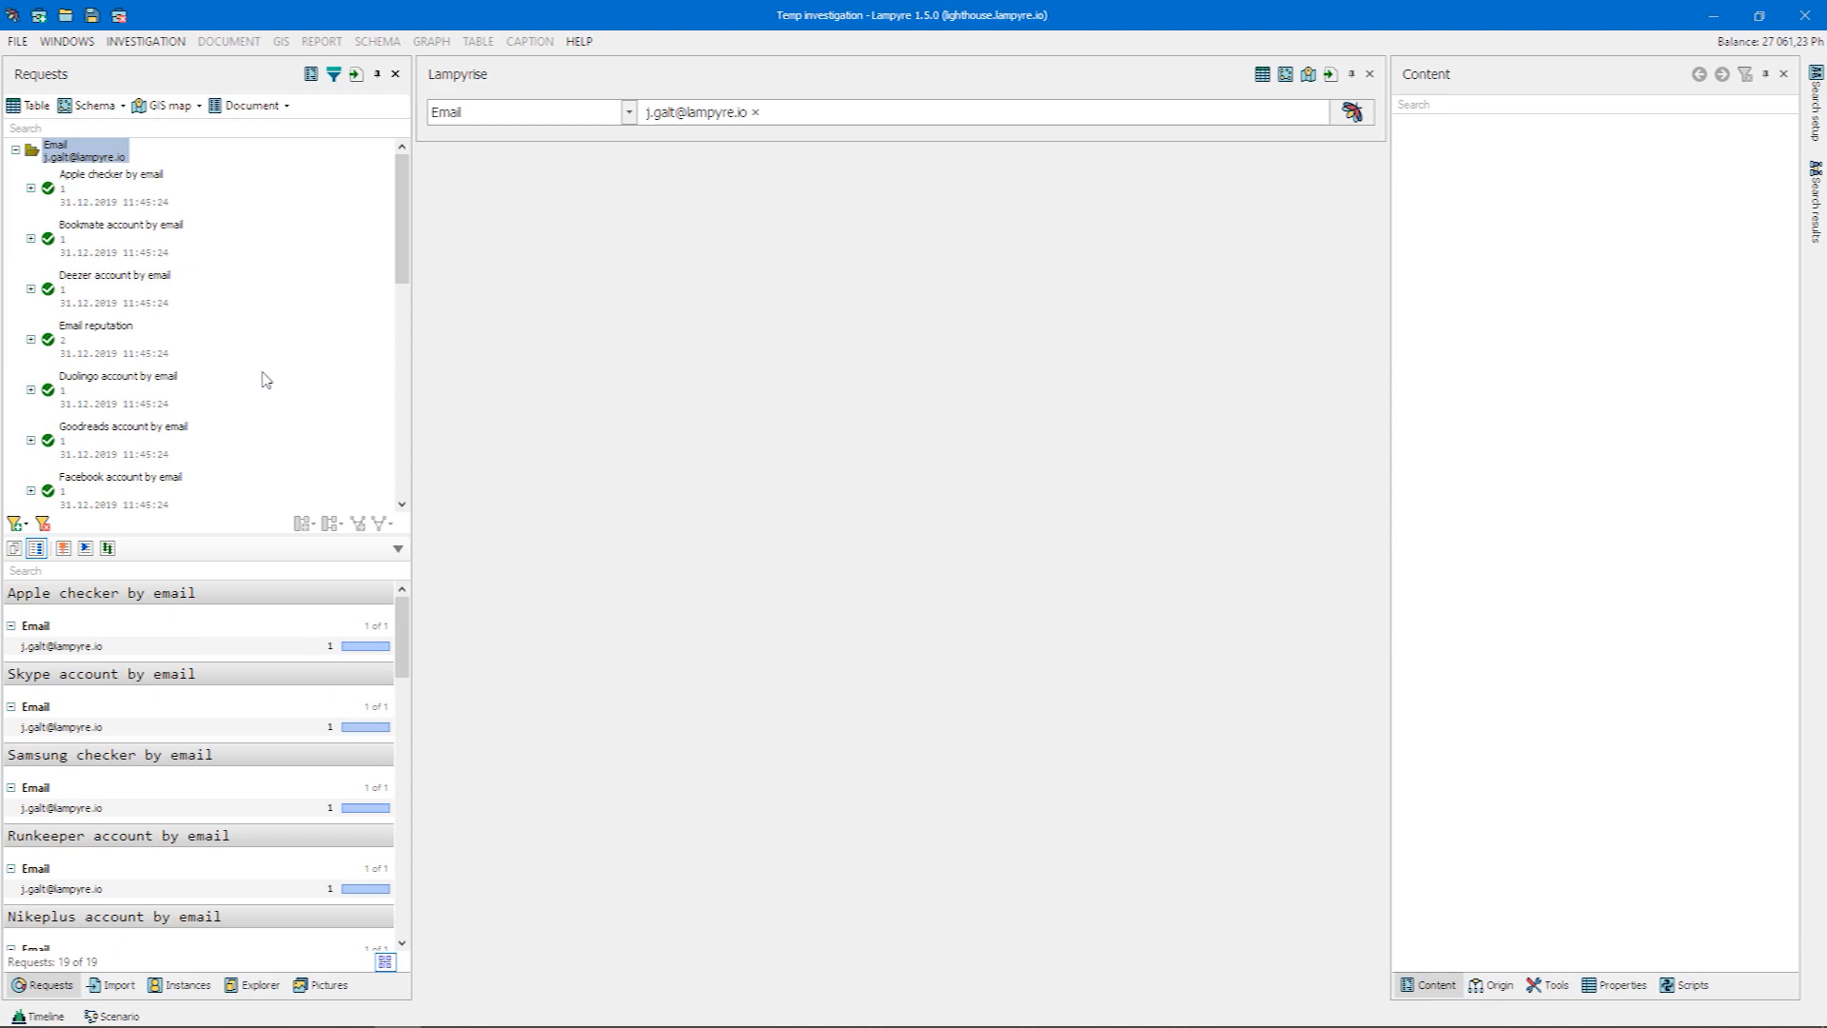
drag(404, 619, 404, 674)
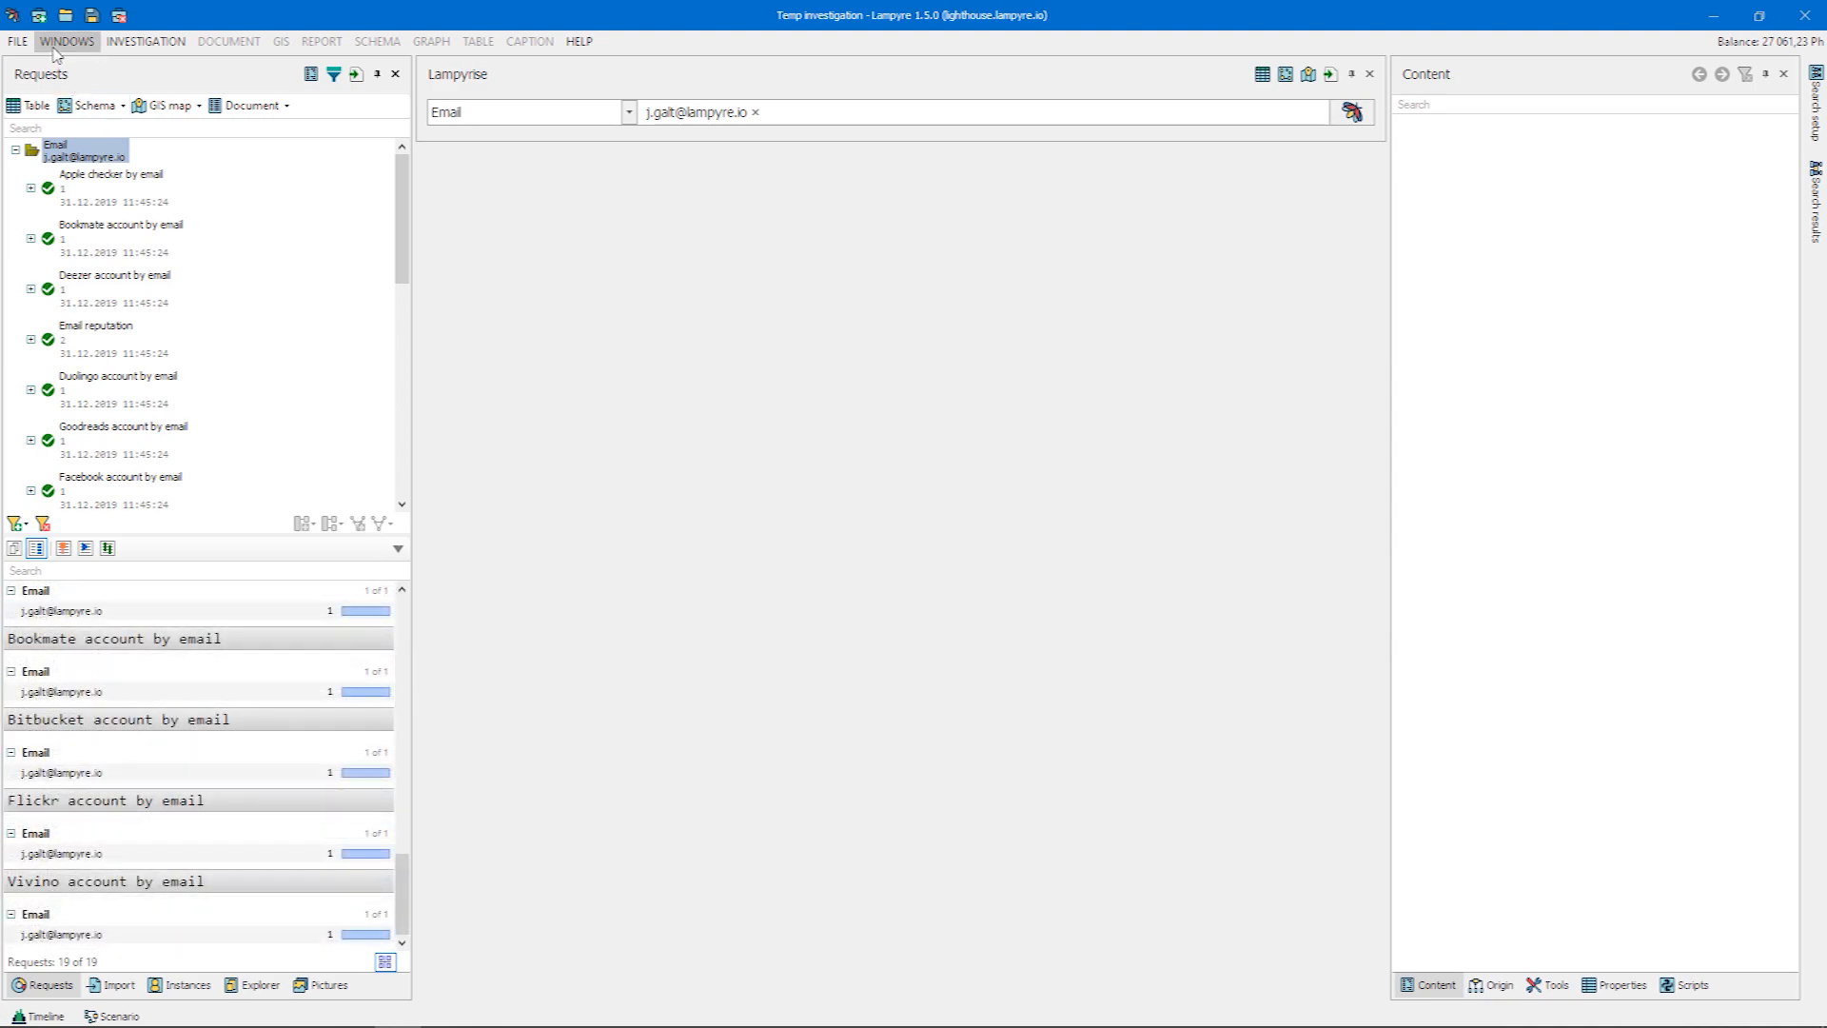
Open the List of requests and display the usage statistics for its tasks, looking through the task list
click(65, 41)
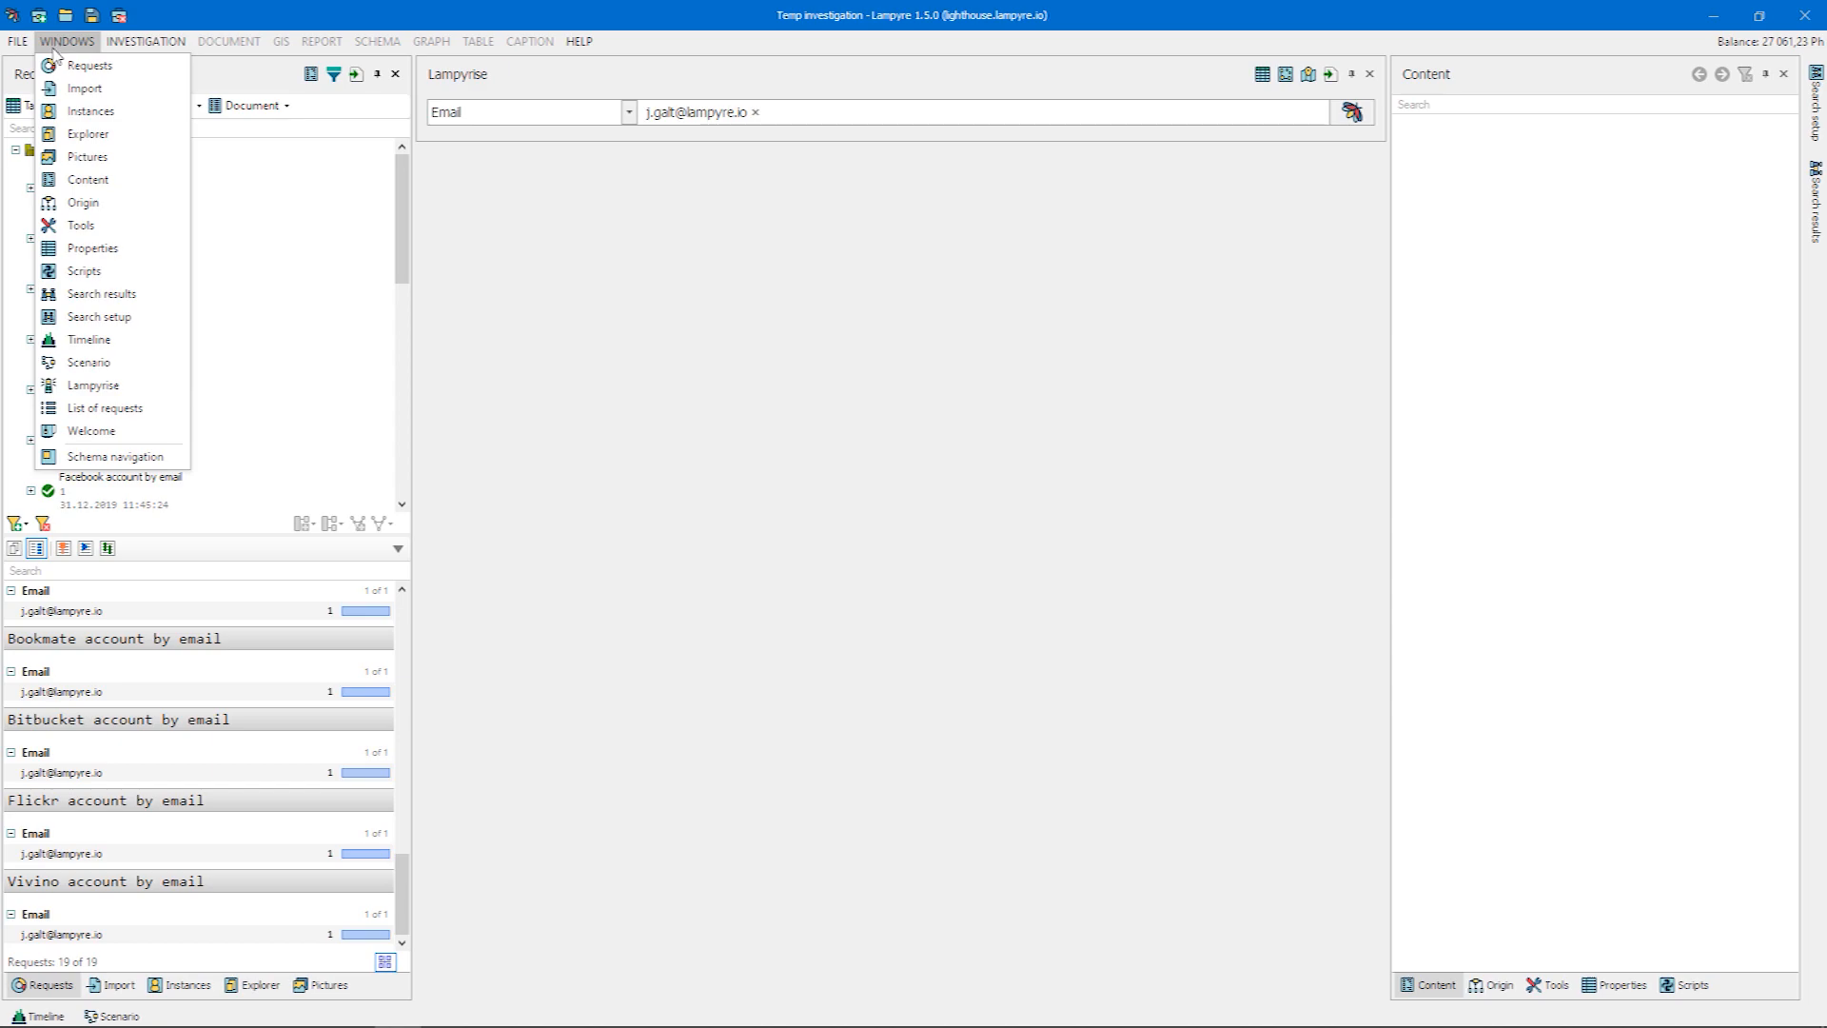
click(164, 409)
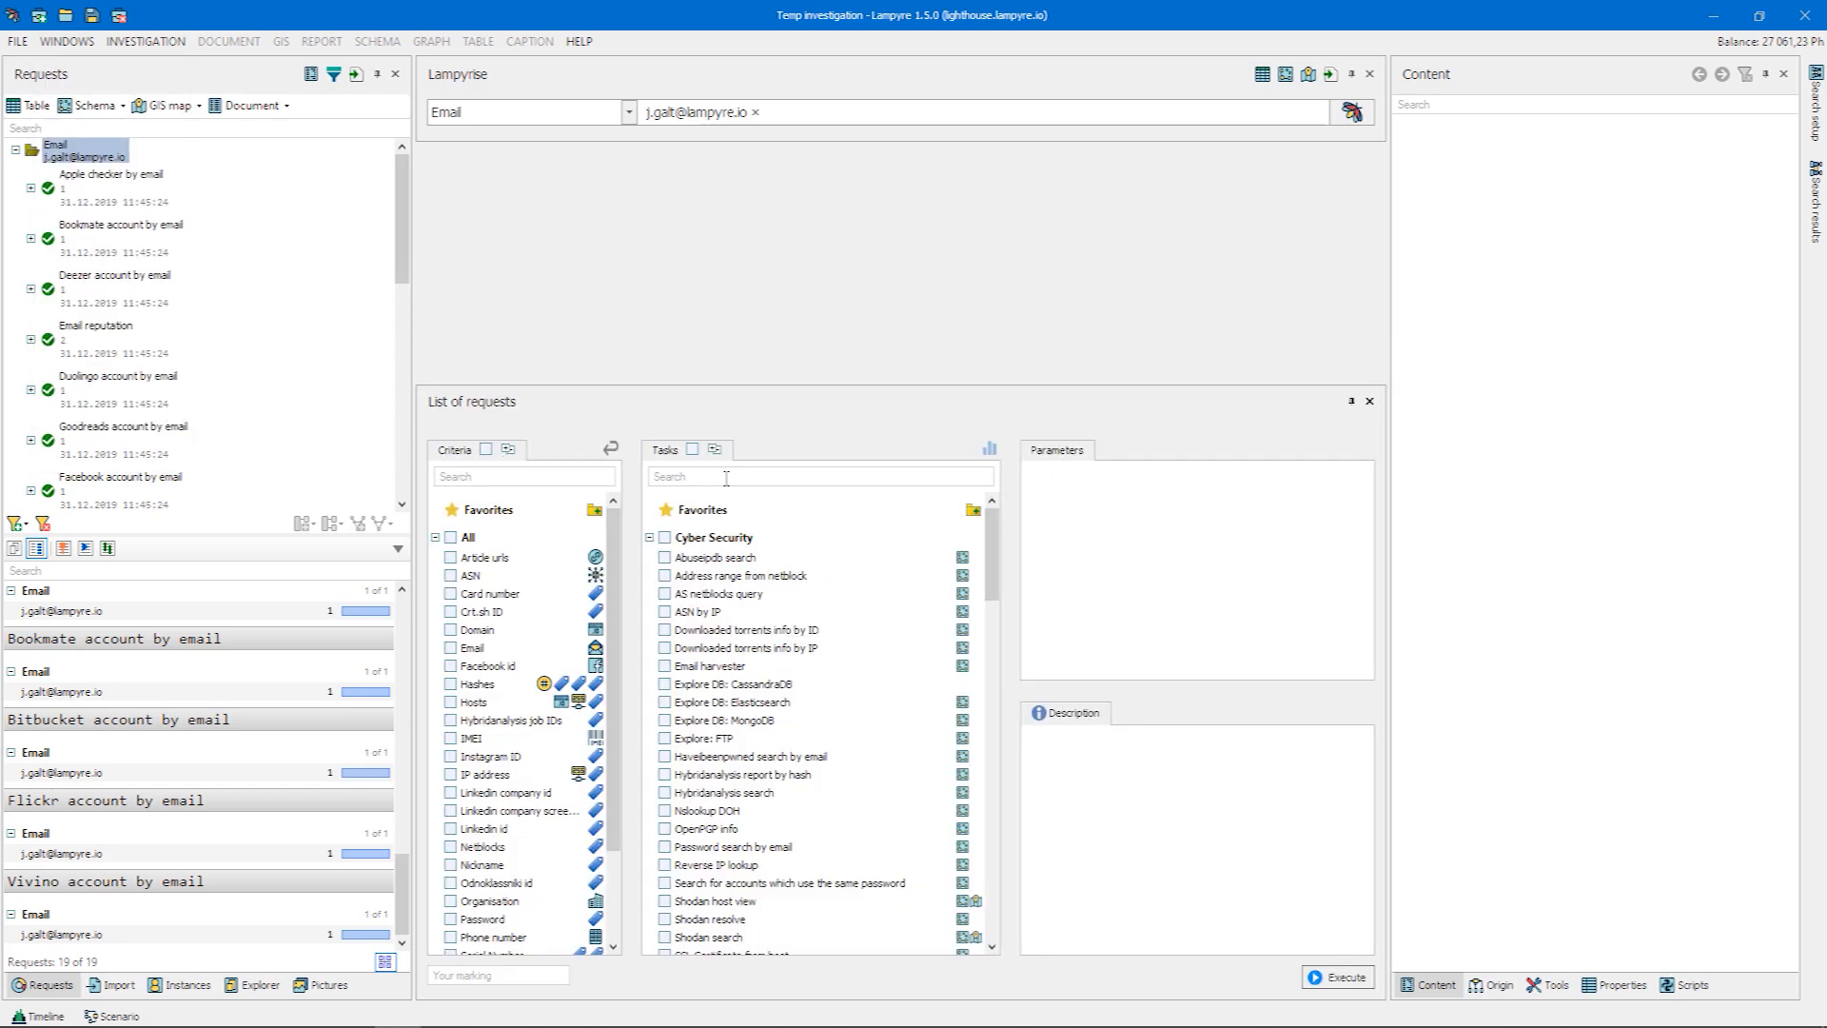
click(988, 454)
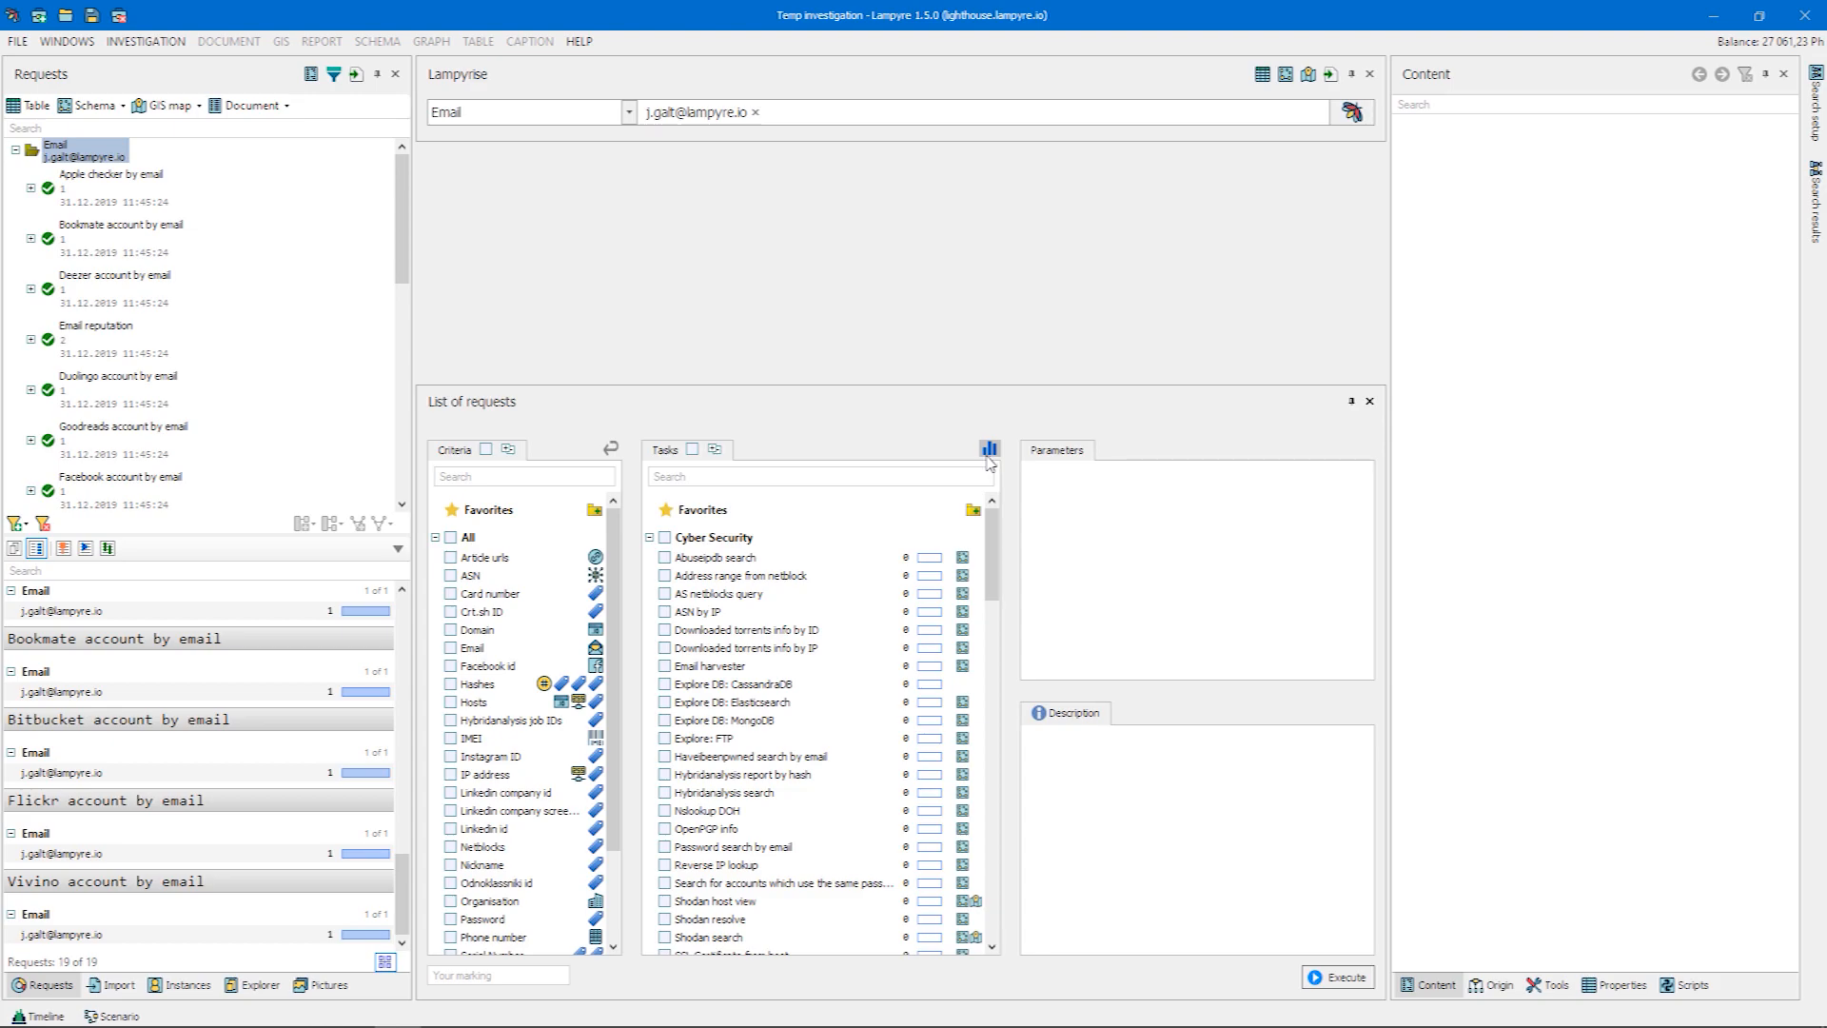
drag(988, 538, 980, 744)
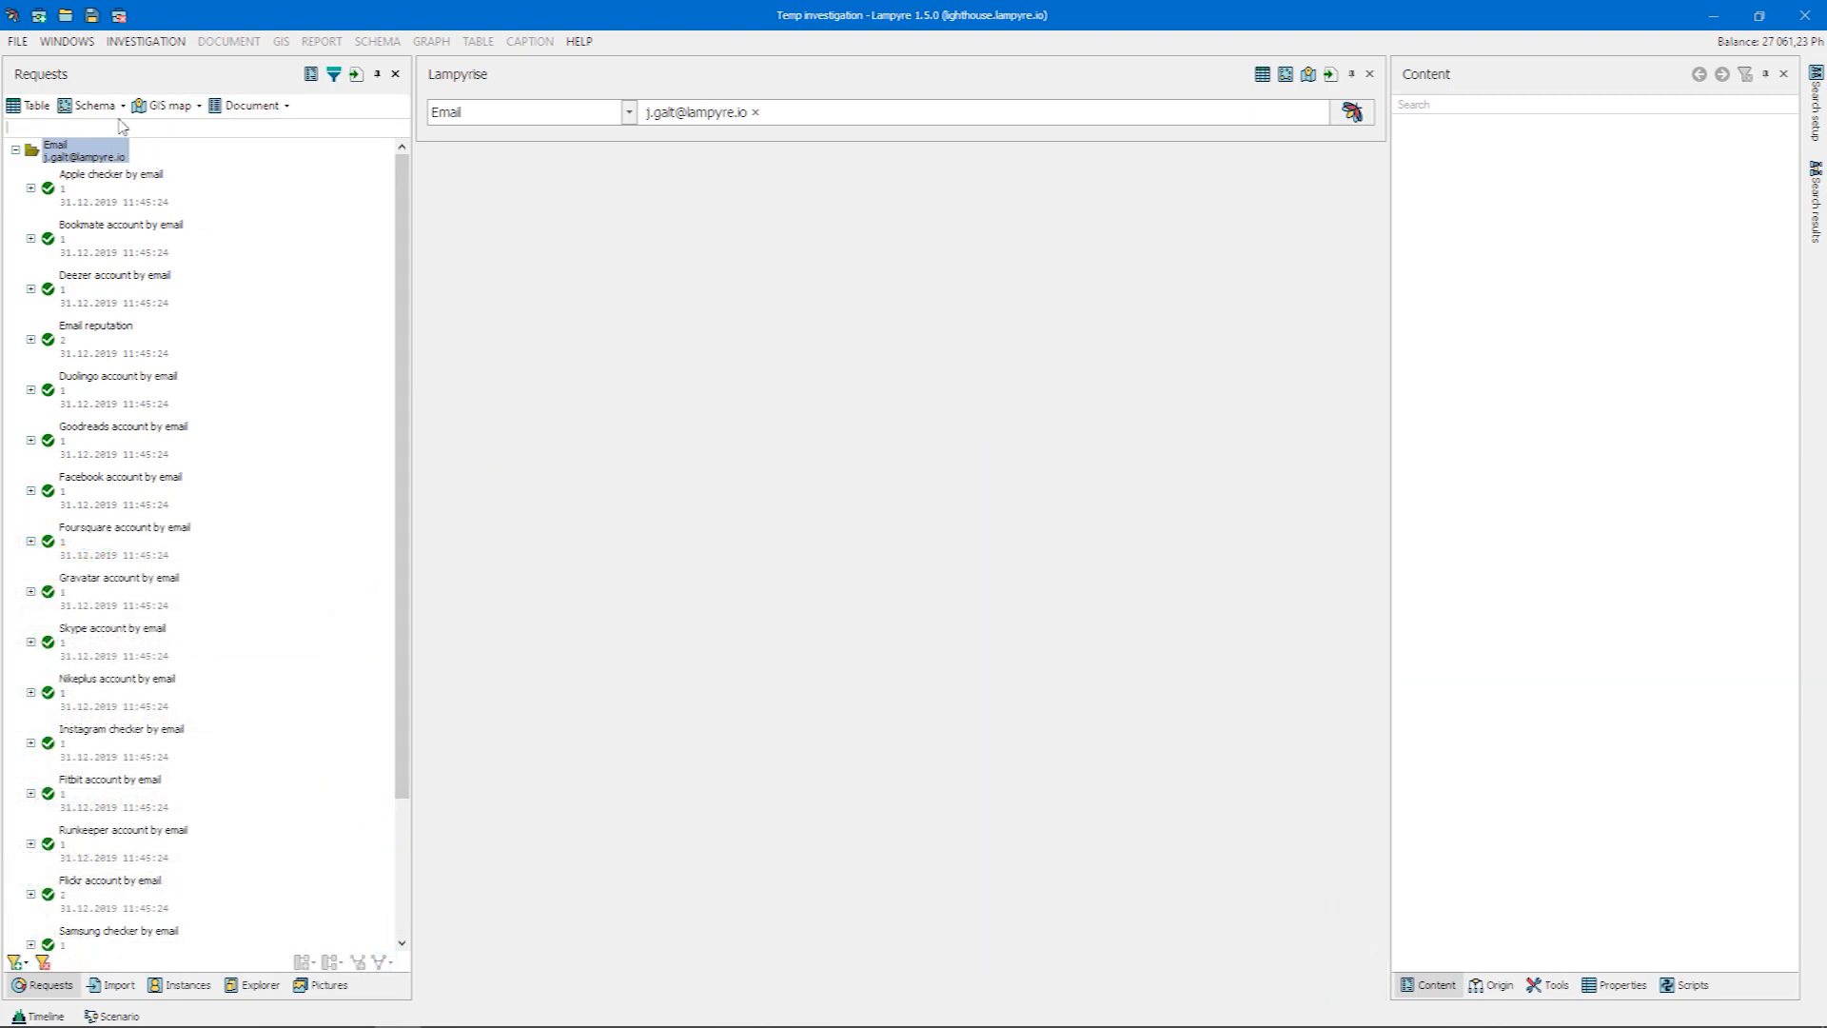
Build a schema from the Email request group with all available schema templates selected, and inspect the resulting graph
click(121, 106)
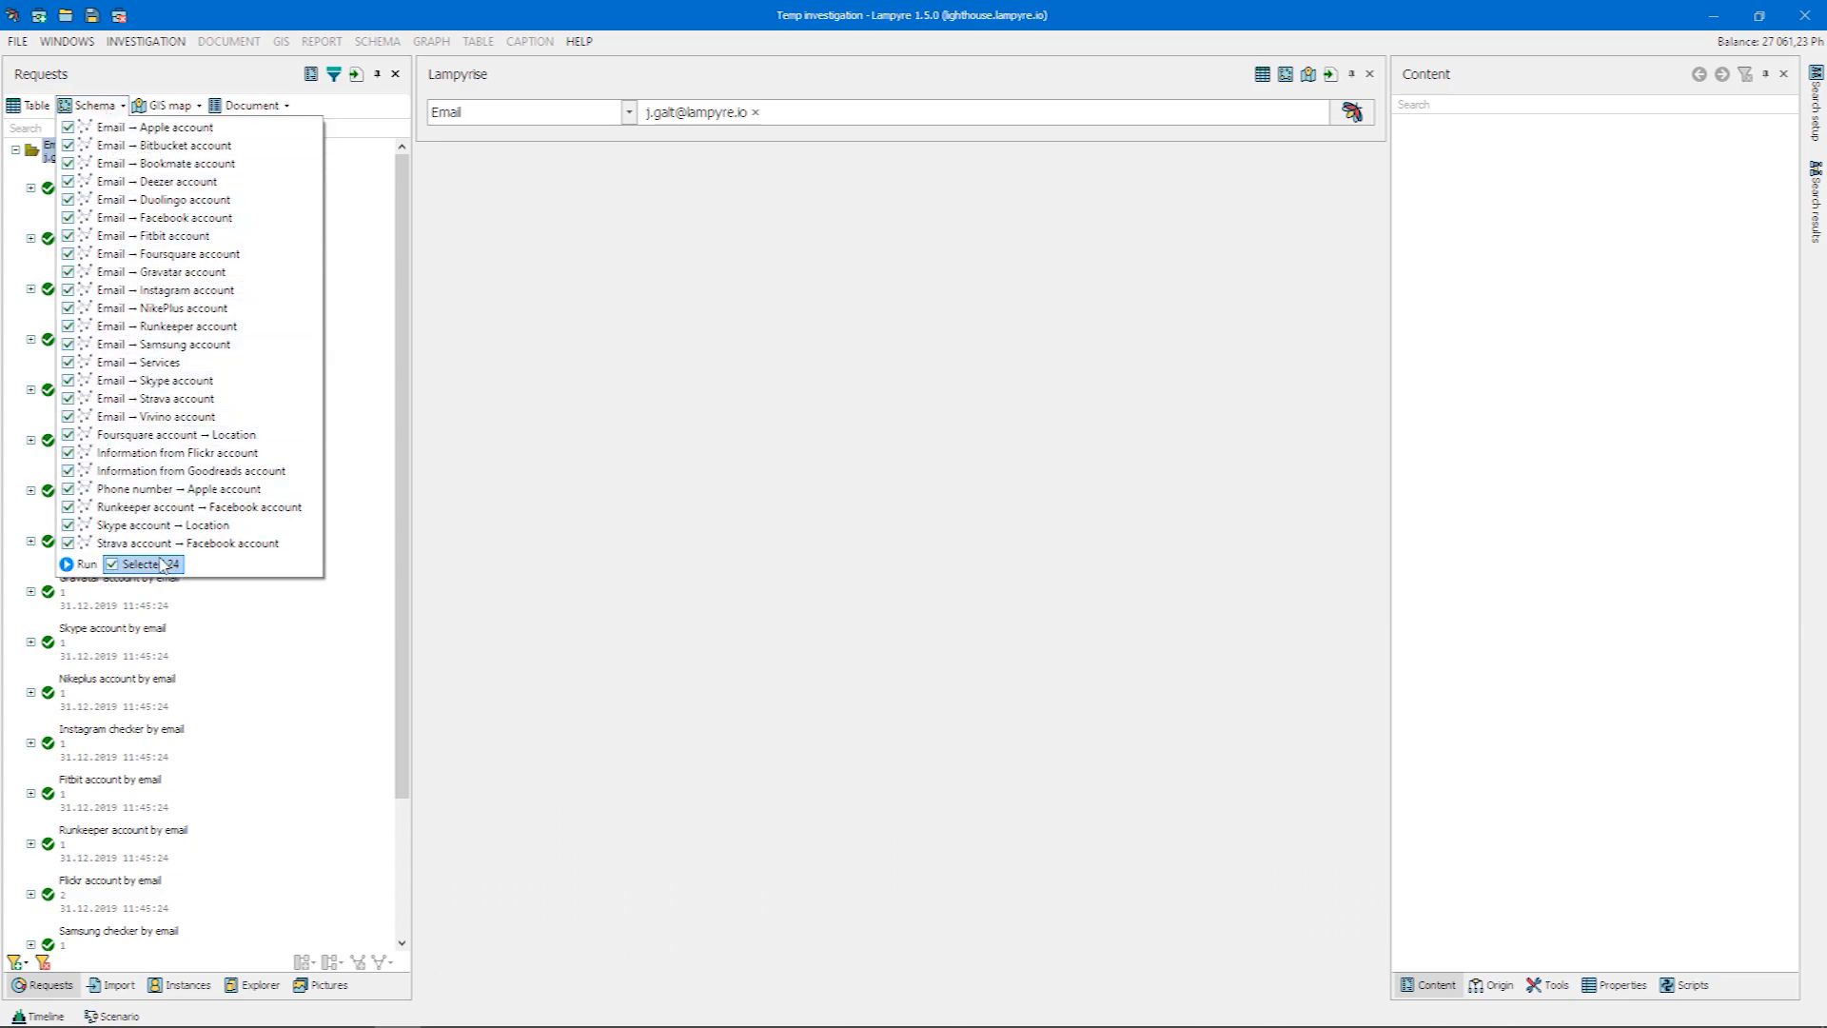
click(84, 564)
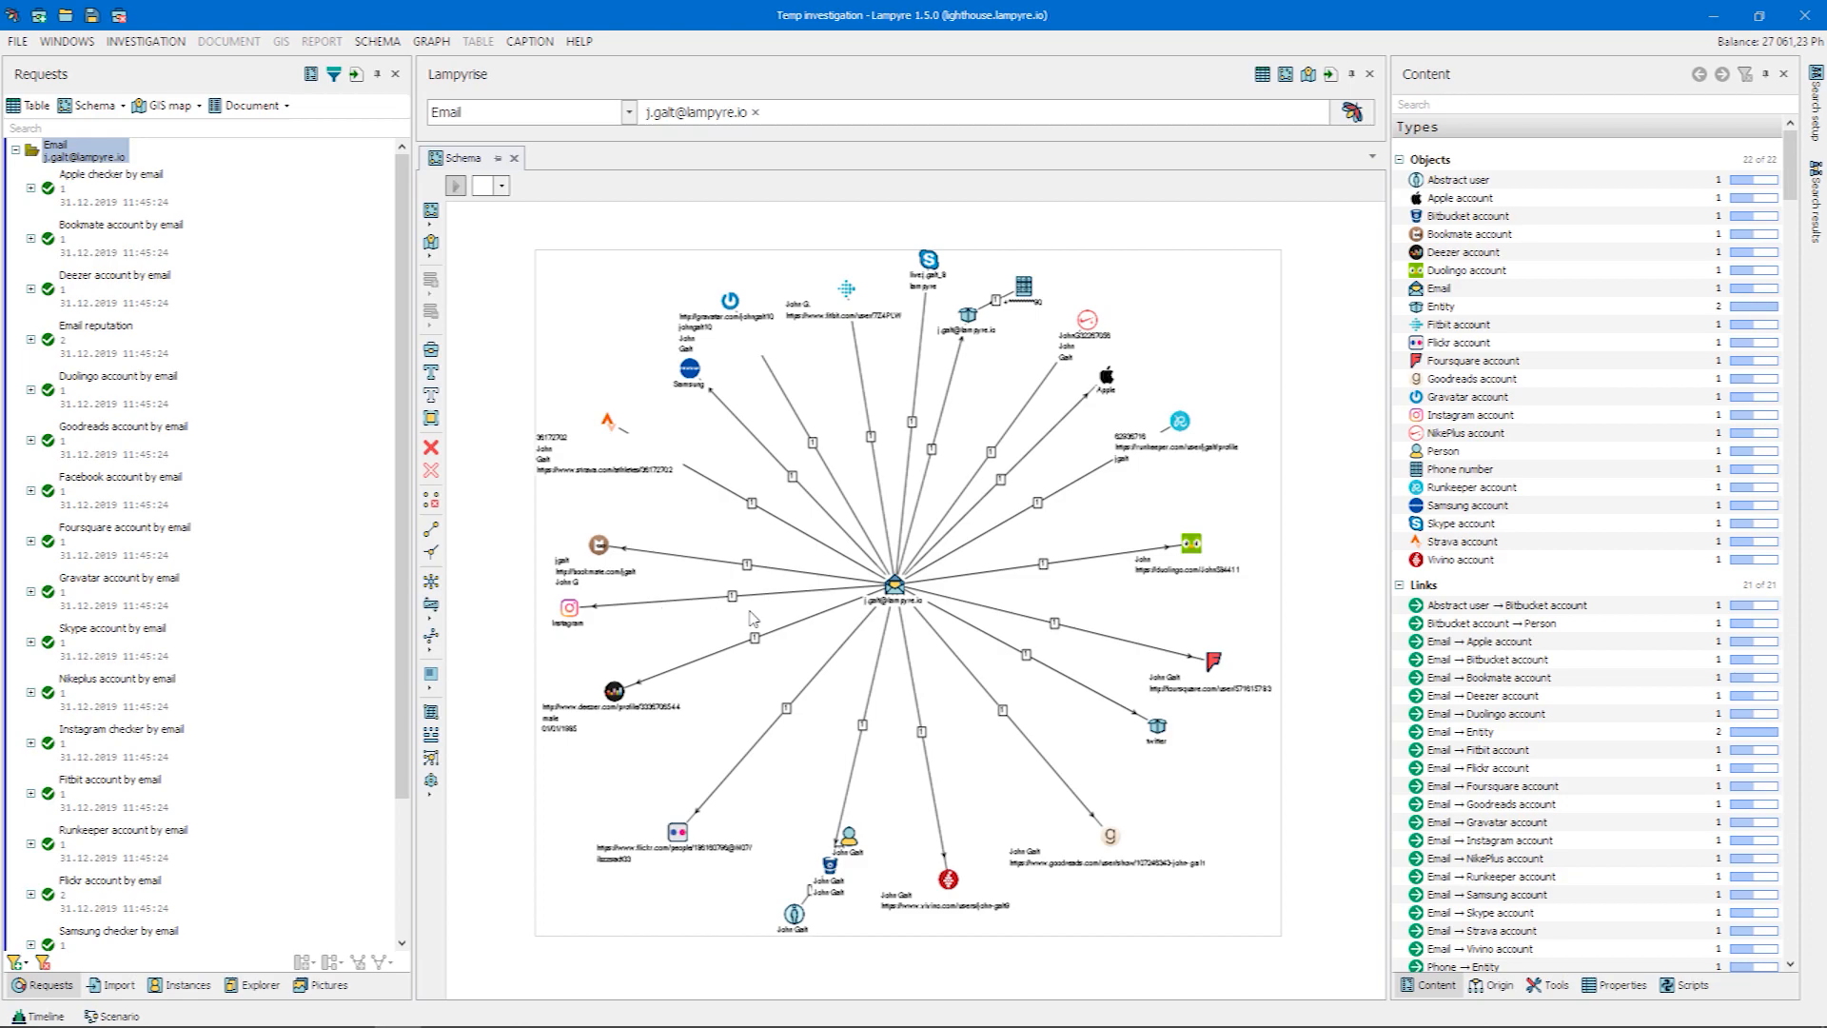
scroll(806, 623, up, 1)
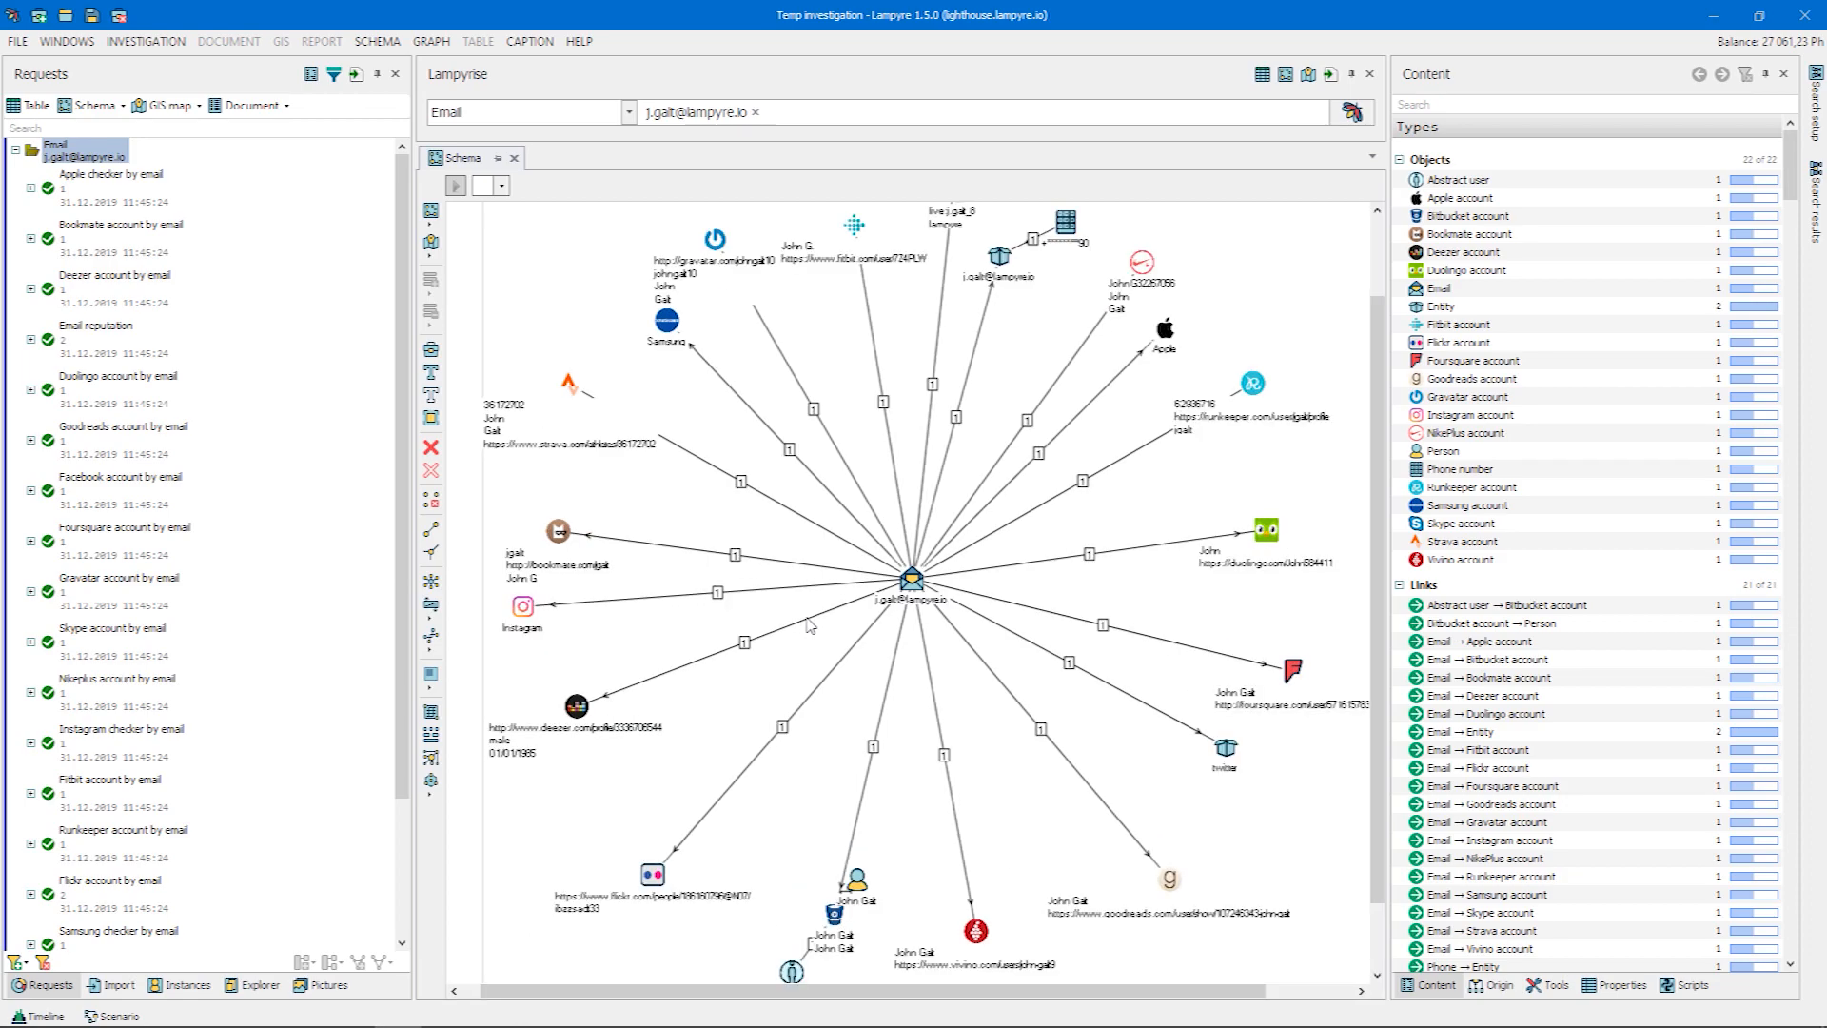
scroll(807, 621, up, 1)
scroll(761, 371, down, 1)
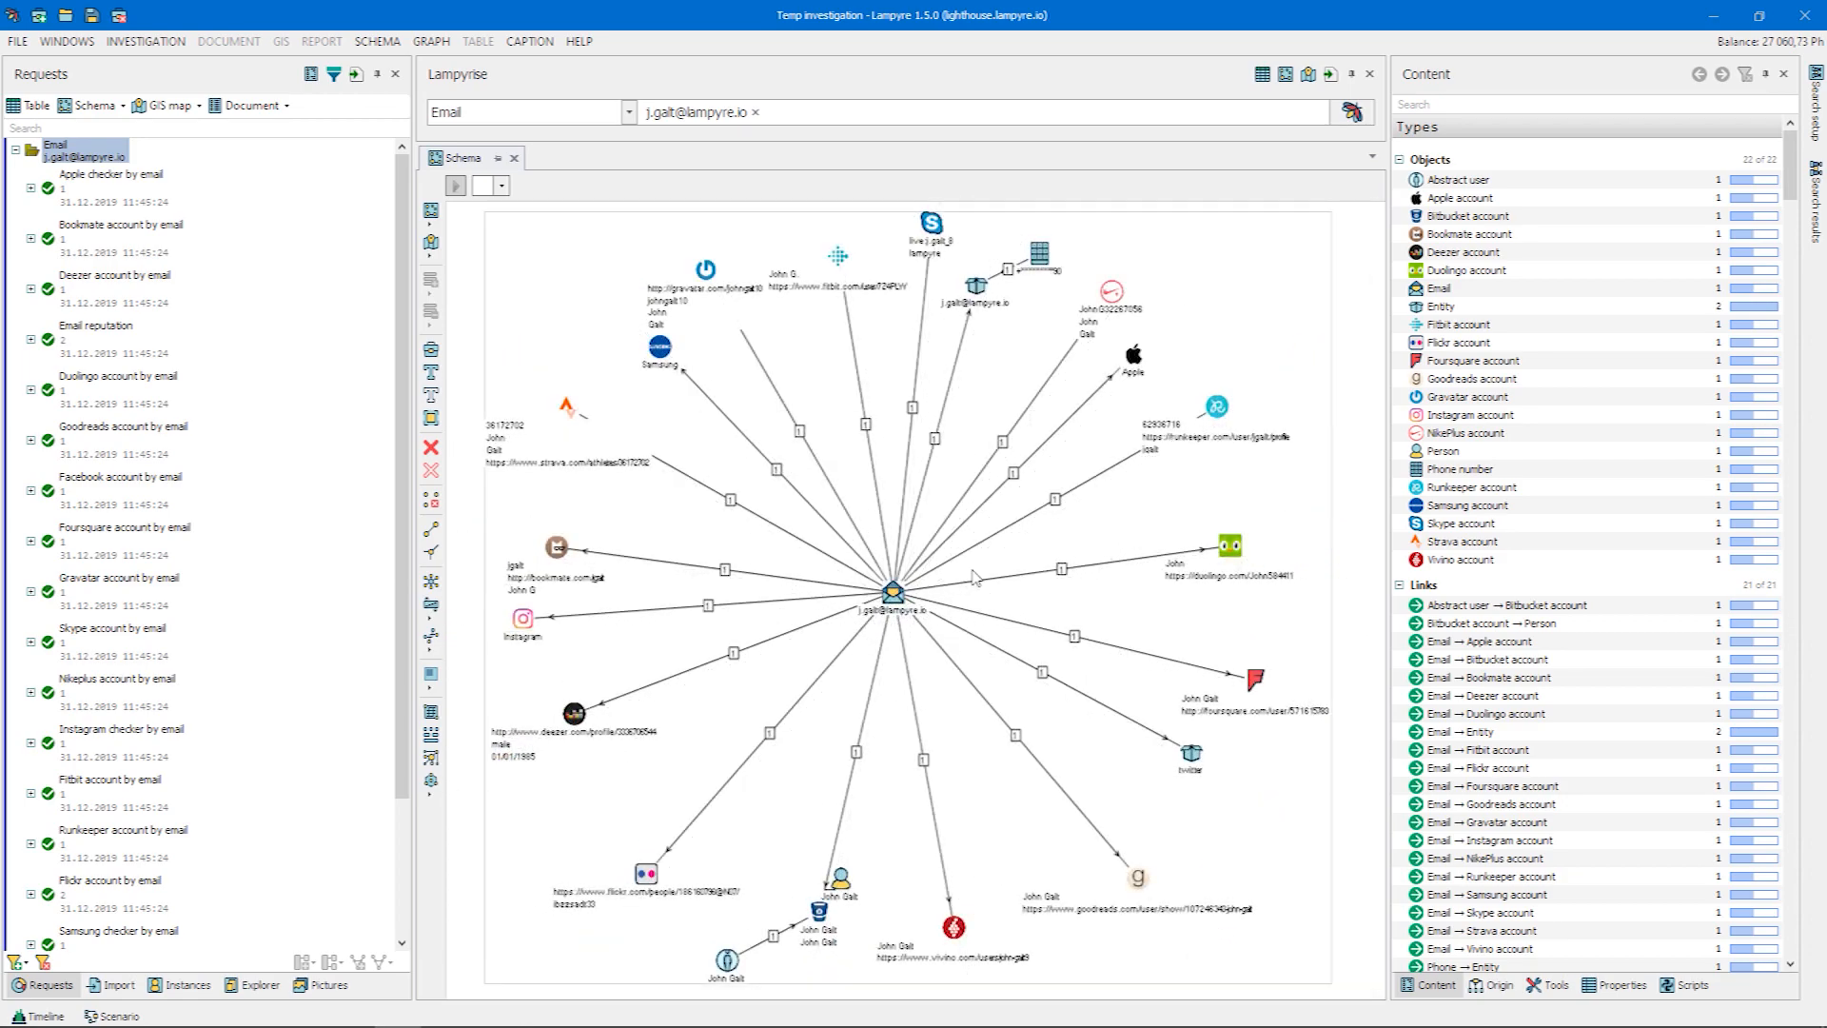
Look through the requests that can be run on the Gravatar account object in the schema, down to Services by nickname
right_click(706, 271)
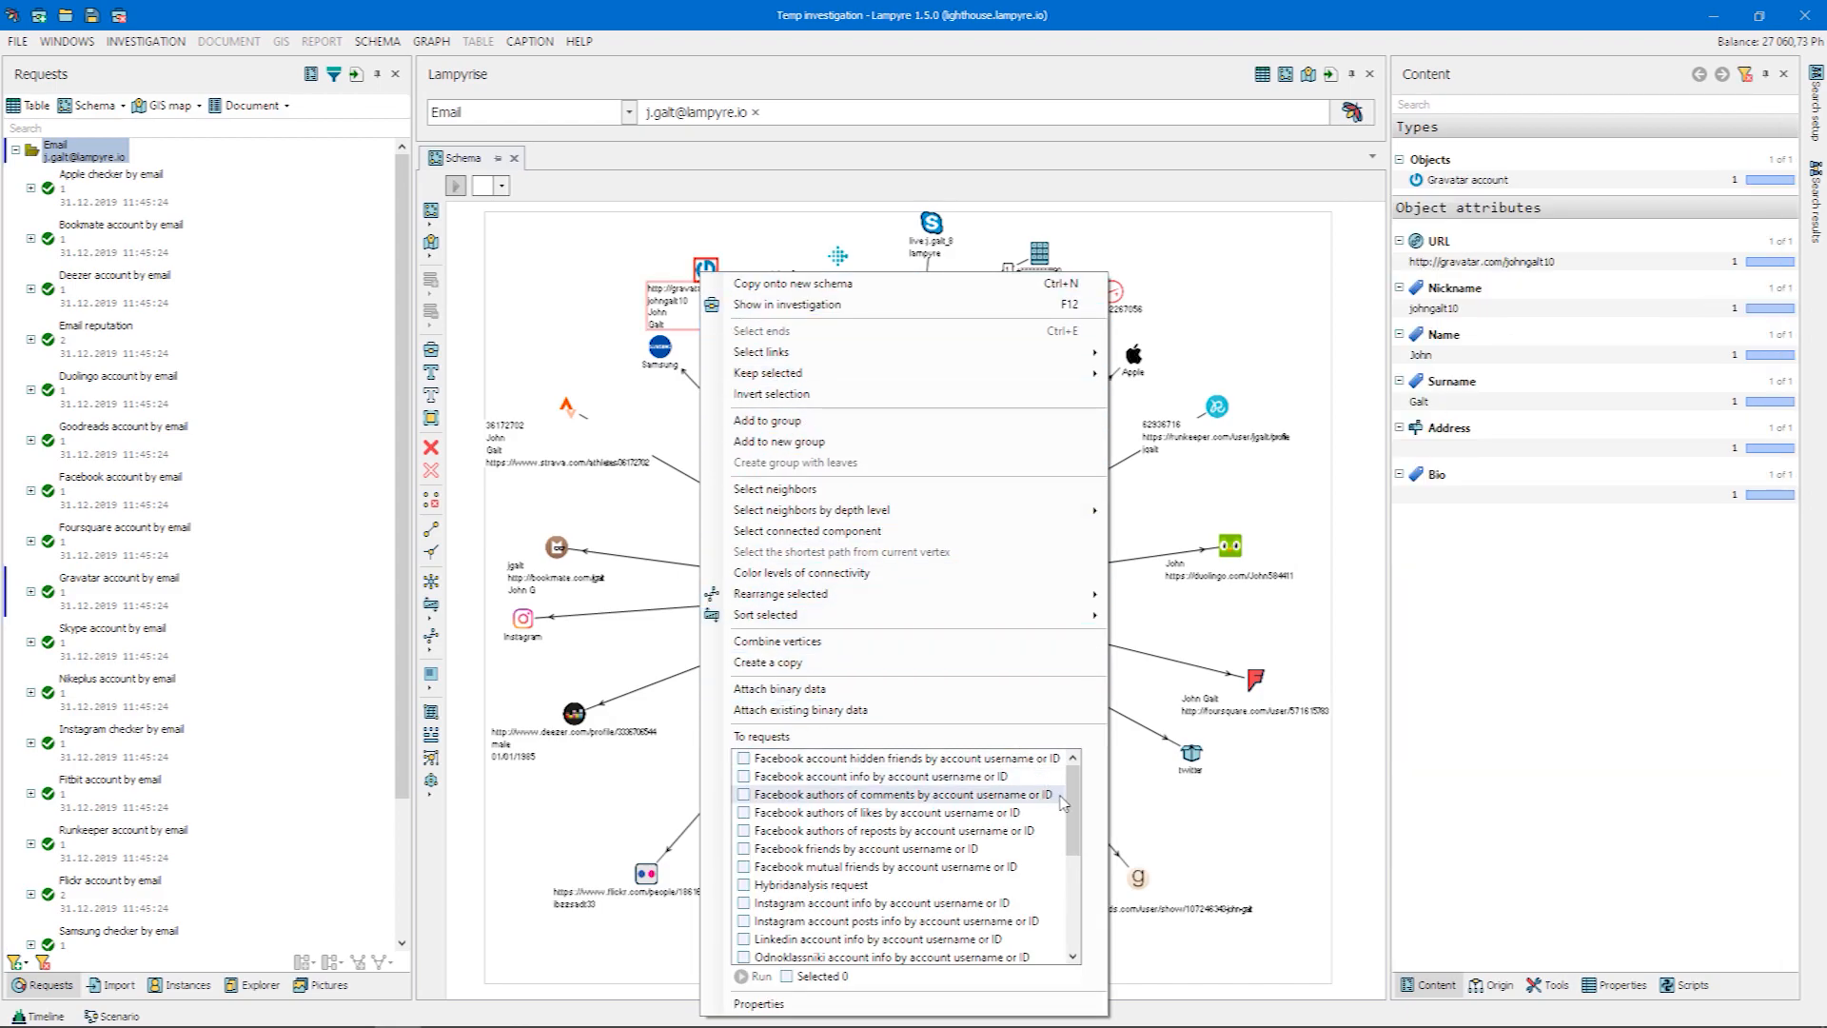
drag(1073, 824, 1080, 925)
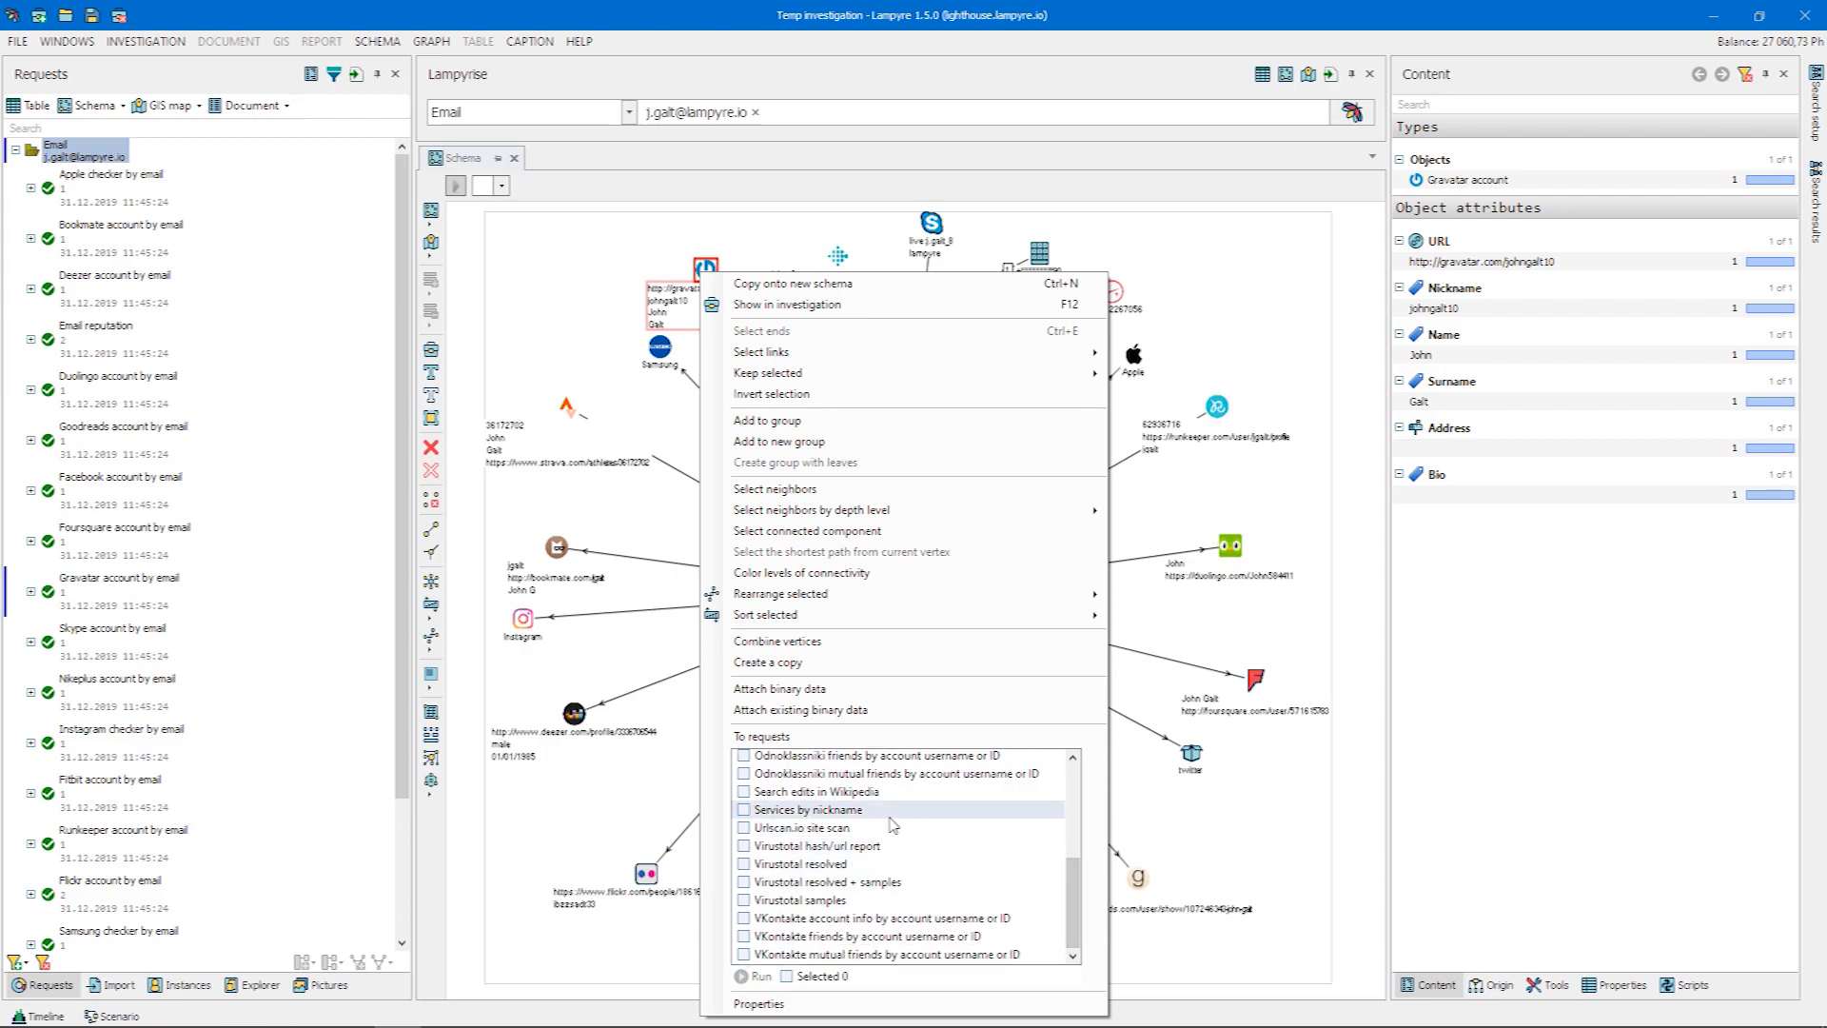